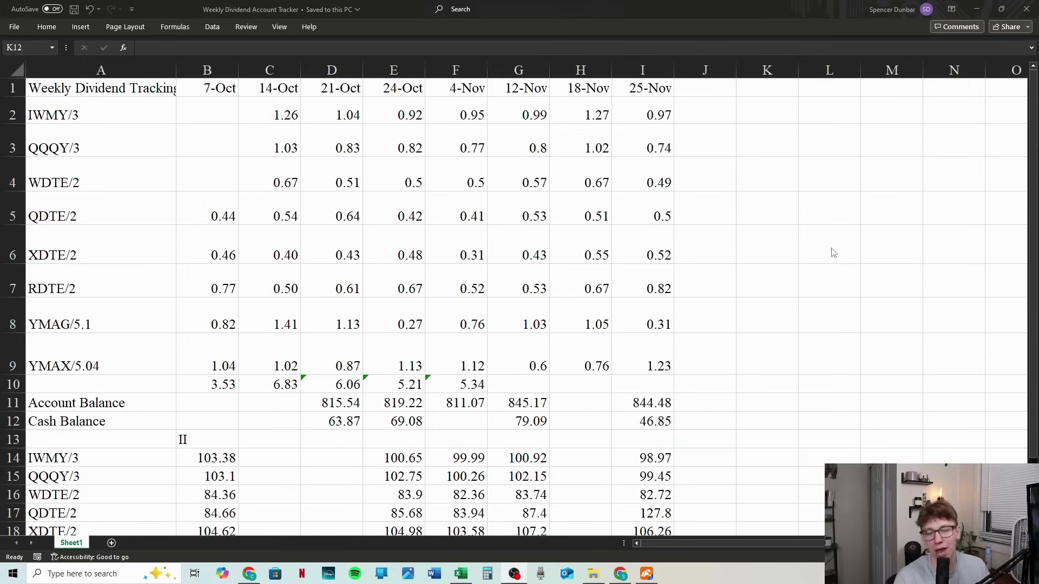
Total the IWMY/3 dividends in J2 with the formula =I2+H2+G2+F2+E2+D2+C2+M5.
{"action": "key", "text": "alt+Tab"}
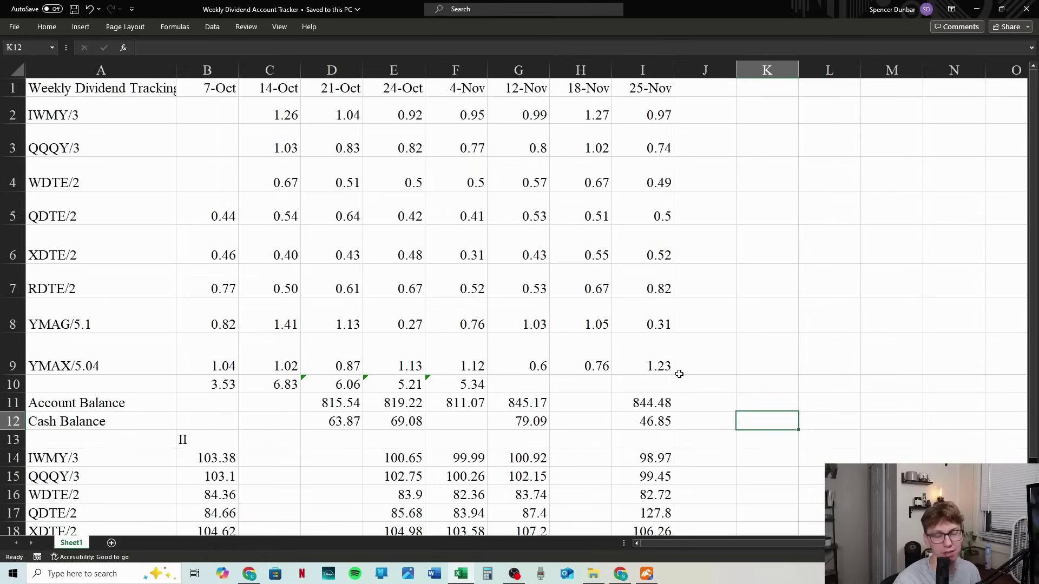
{"action": "left_click", "coordinate": [704, 117]}
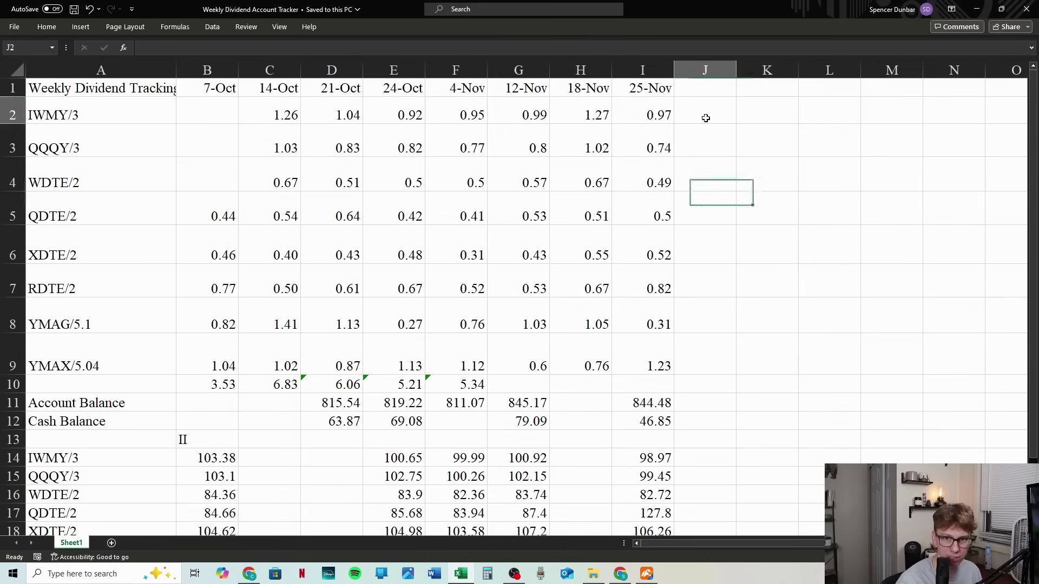
{"action": "type", "text": "="}
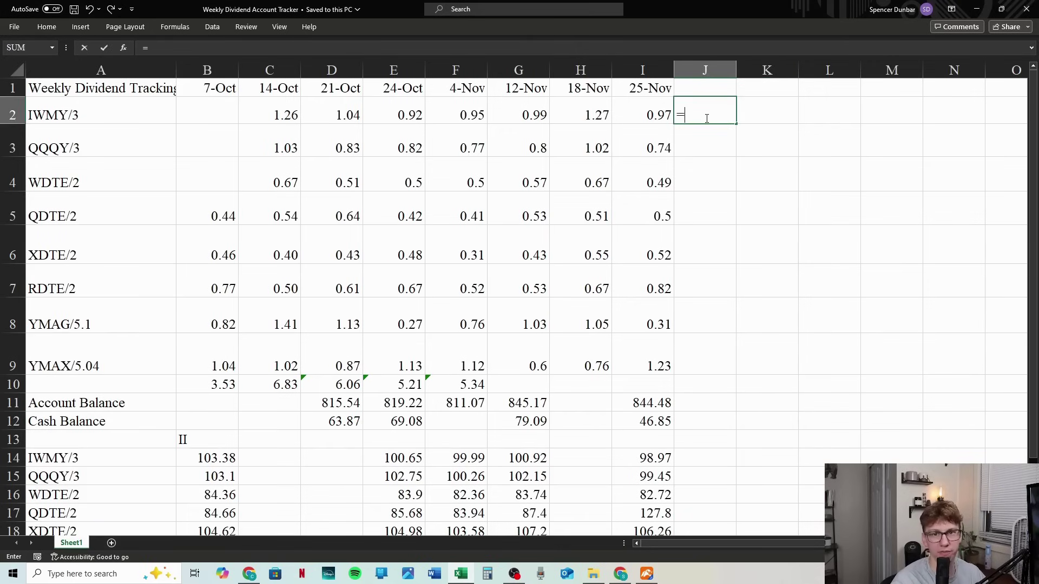
{"action": "left_click", "coordinate": [655, 113]}
{"action": "type", "text": "+"}
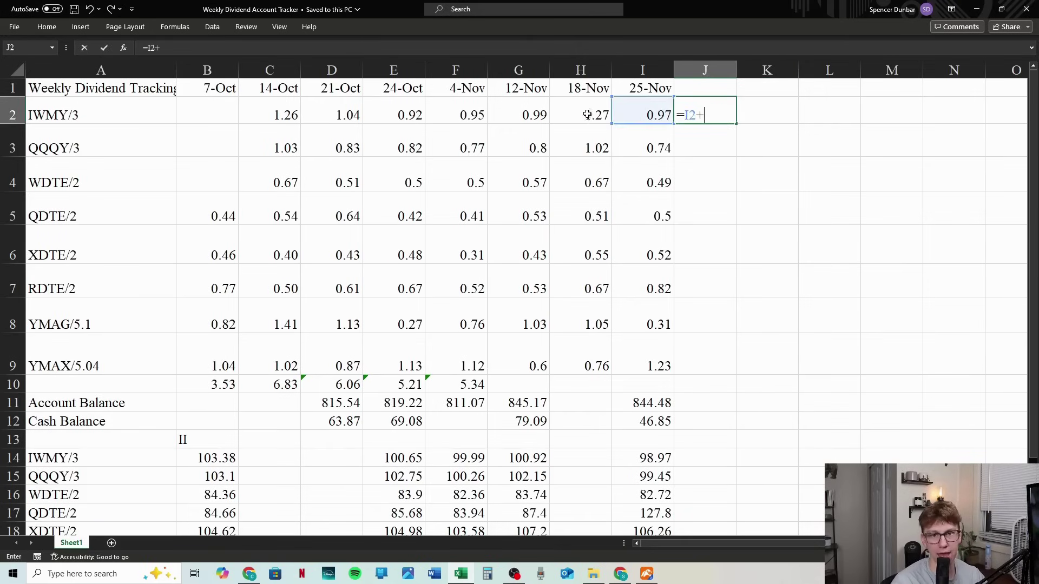
{"action": "left_click", "coordinate": [595, 114]}
{"action": "type", "text": "+"}
{"action": "left_click", "coordinate": [533, 113]}
{"action": "type", "text": "+"}
{"action": "left_click", "coordinate": [460, 112]}
{"action": "type", "text": "+"}
{"action": "left_click", "coordinate": [389, 108]}
{"action": "type", "text": "+"}
{"action": "left_click", "coordinate": [339, 112]}
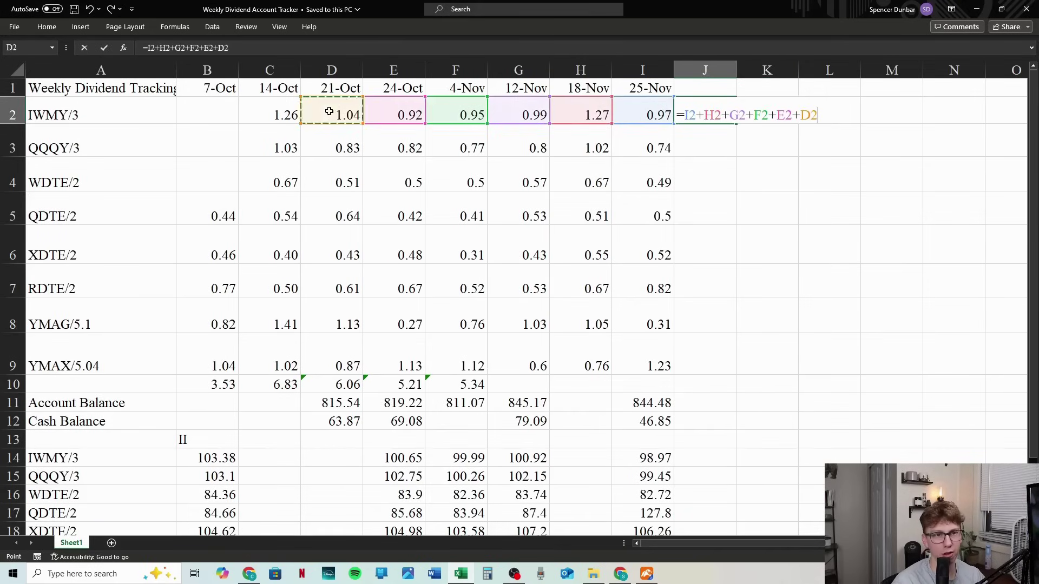
{"action": "type", "text": "+"}
{"action": "left_click", "coordinate": [271, 113]}
{"action": "type", "text": "+"}
{"action": "left_click", "coordinate": [198, 110]}
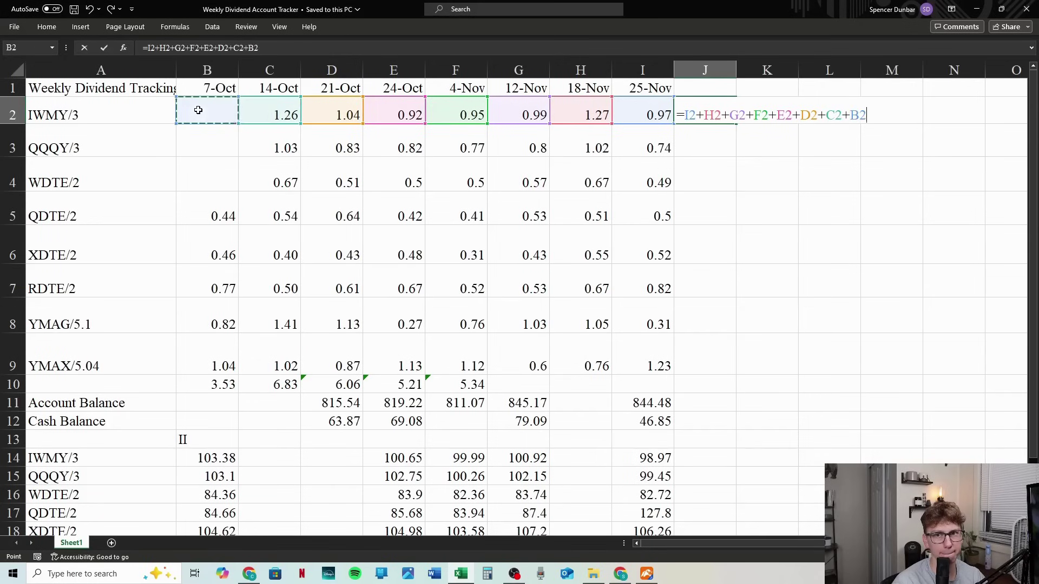
{"action": "left_click", "coordinate": [872, 210]}
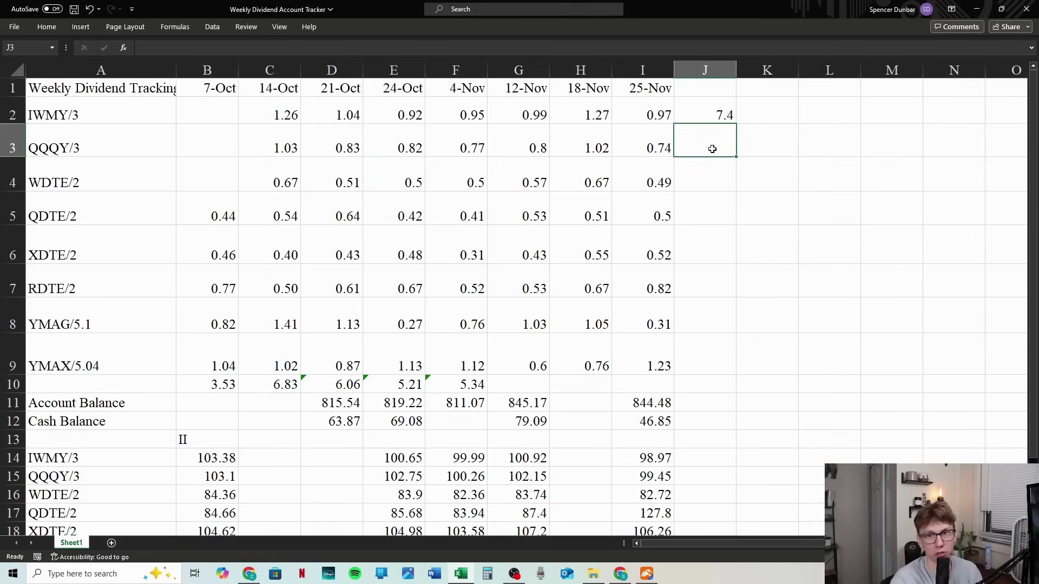
Fill the J2 total formula down through J9 to cover the remaining funds.
{"action": "left_click", "coordinate": [721, 113]}
{"action": "left_click_drag", "start_coordinate": [736, 124], "coordinate": [742, 358]}
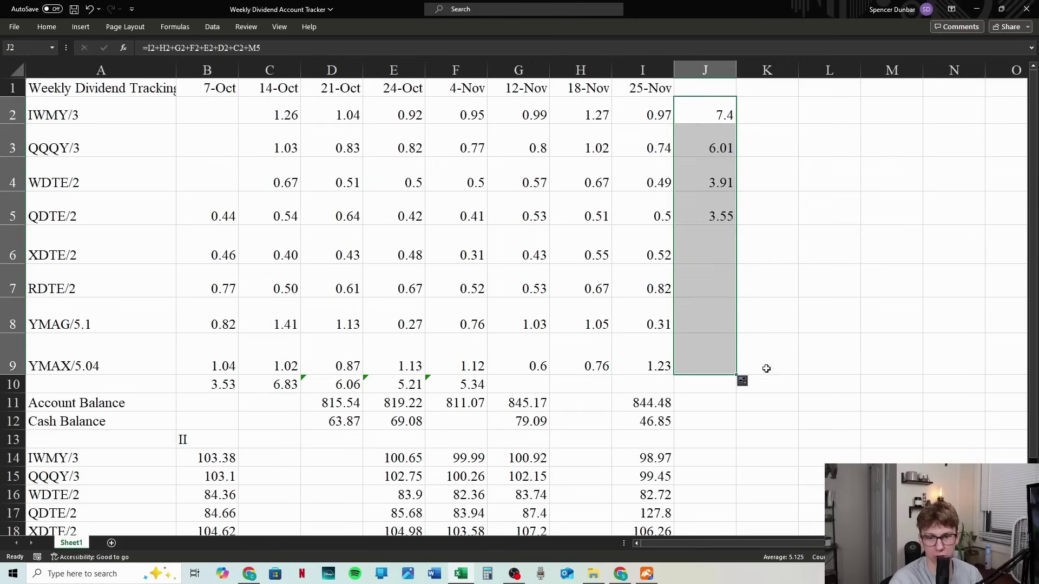
{"action": "left_click", "coordinate": [851, 296]}
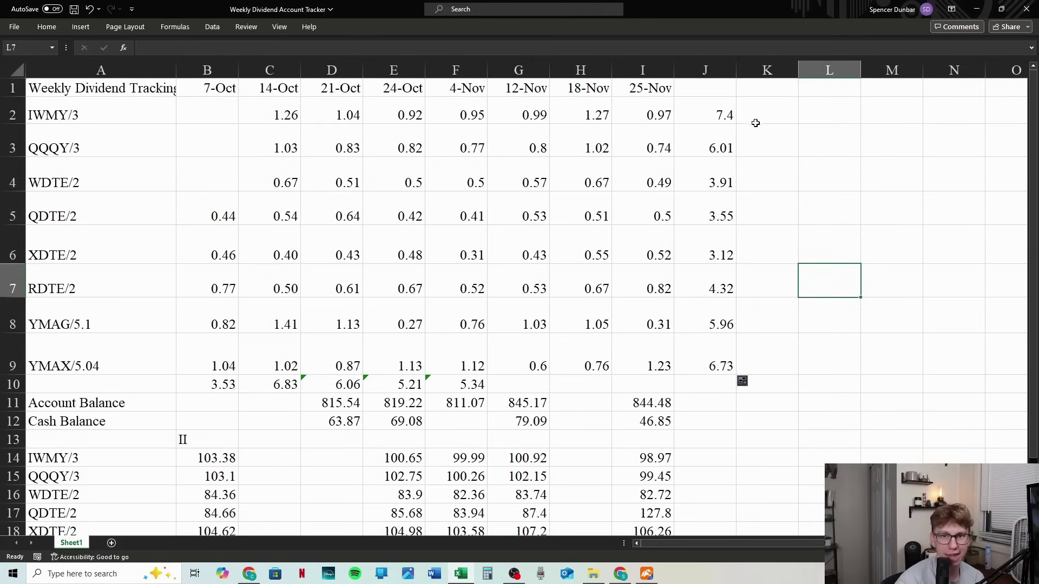
Review the dividend totals in column J for each fund from IWMY to YMAX.
{"action": "left_click_drag", "start_coordinate": [721, 116], "coordinate": [714, 149]}
{"action": "left_click", "coordinate": [952, 174]}
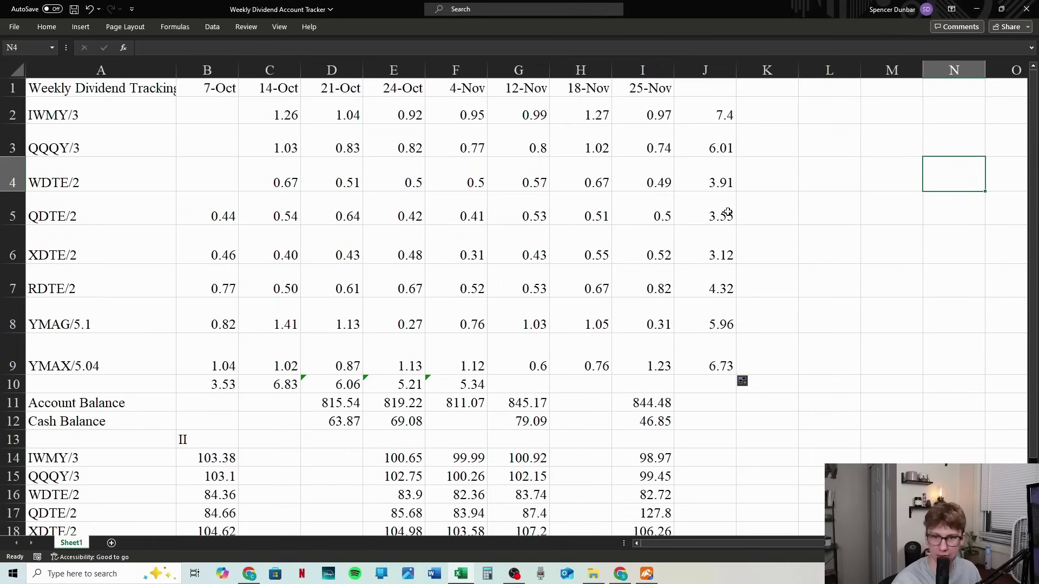
{"action": "left_click", "coordinate": [722, 245]}
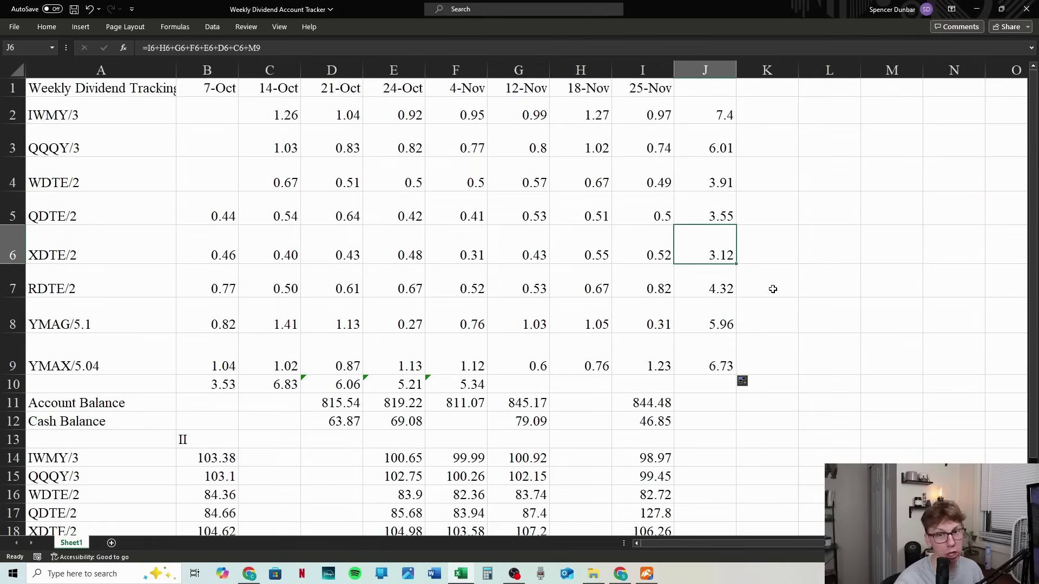
{"action": "left_click", "coordinate": [724, 289]}
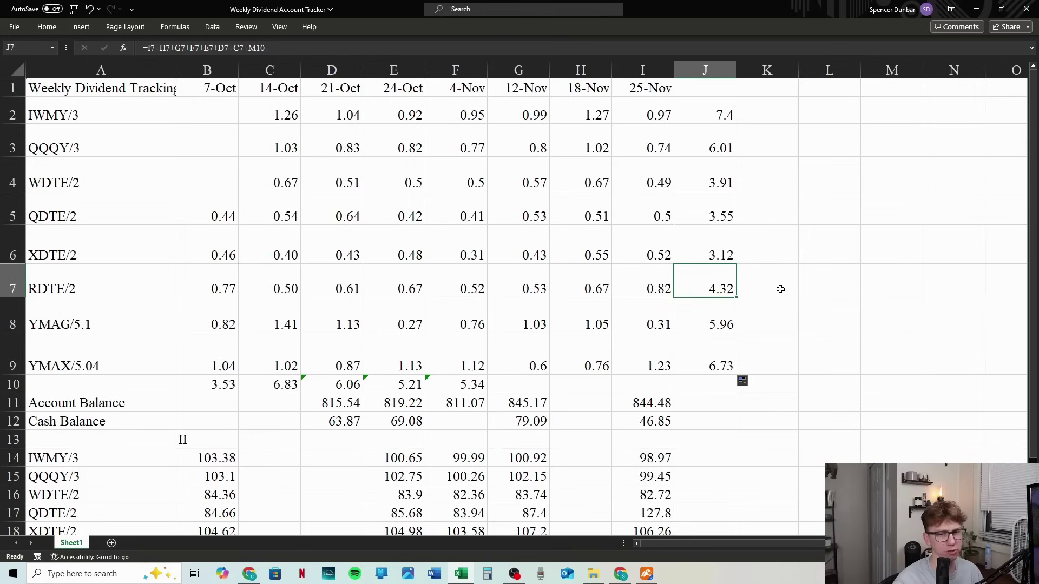
{"action": "left_click", "coordinate": [723, 324]}
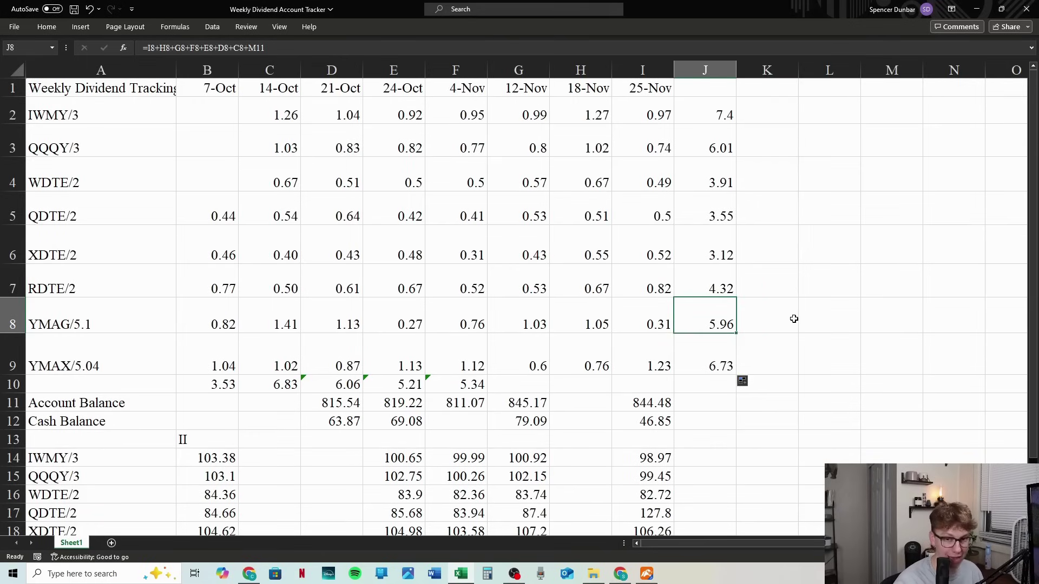
{"action": "left_click", "coordinate": [719, 362]}
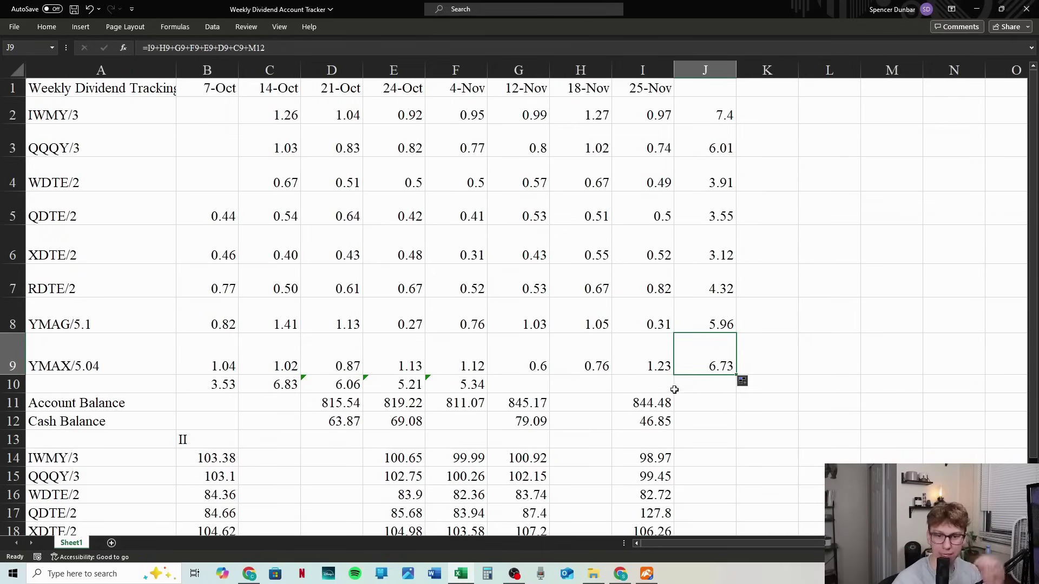
Total the 25-Nov dividends in I10 by adding cells I2 through I9 one by one.
{"action": "left_click", "coordinate": [654, 382]}
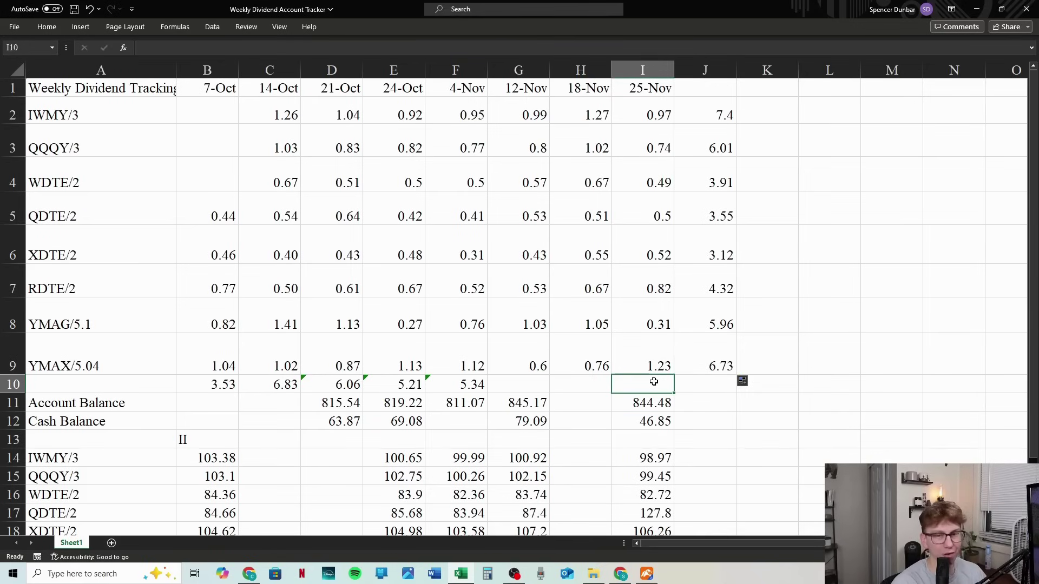
{"action": "type", "text": "="}
{"action": "left_click", "coordinate": [648, 113]}
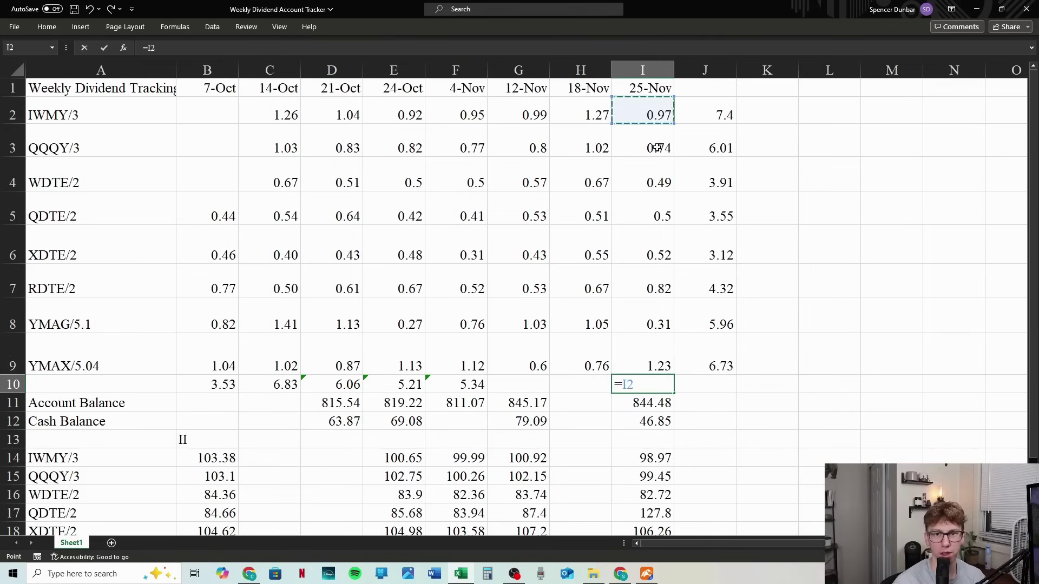
{"action": "type", "text": "+"}
{"action": "left_click", "coordinate": [649, 147]}
{"action": "type", "text": "+"}
{"action": "left_click", "coordinate": [649, 182]}
{"action": "type", "text": "+"}
{"action": "left_click", "coordinate": [652, 216]}
{"action": "type", "text": "+I3+"}
{"action": "left_click", "coordinate": [650, 322]}
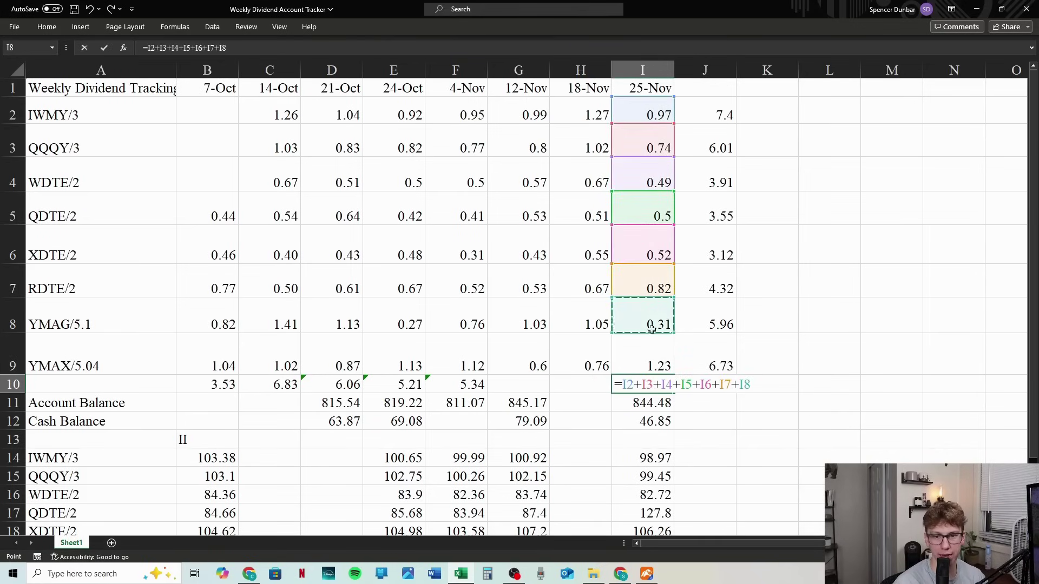
{"action": "type", "text": "+"}
{"action": "left_click", "coordinate": [650, 352]}
{"action": "type", "text": "+"}
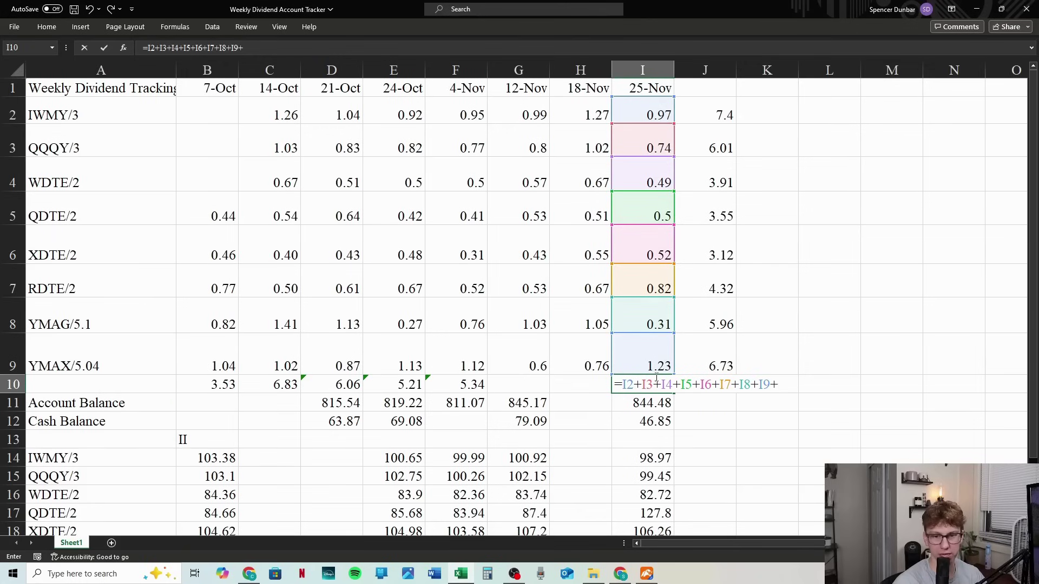
{"action": "key", "text": "BackSpace"}
{"action": "key", "text": "Return"}
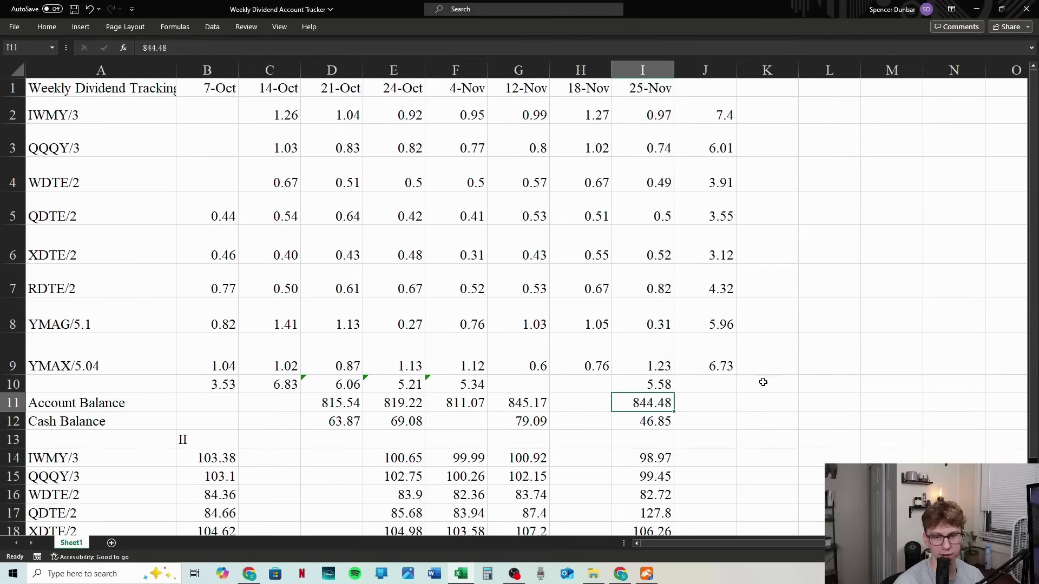
{"action": "left_click", "coordinate": [839, 378]}
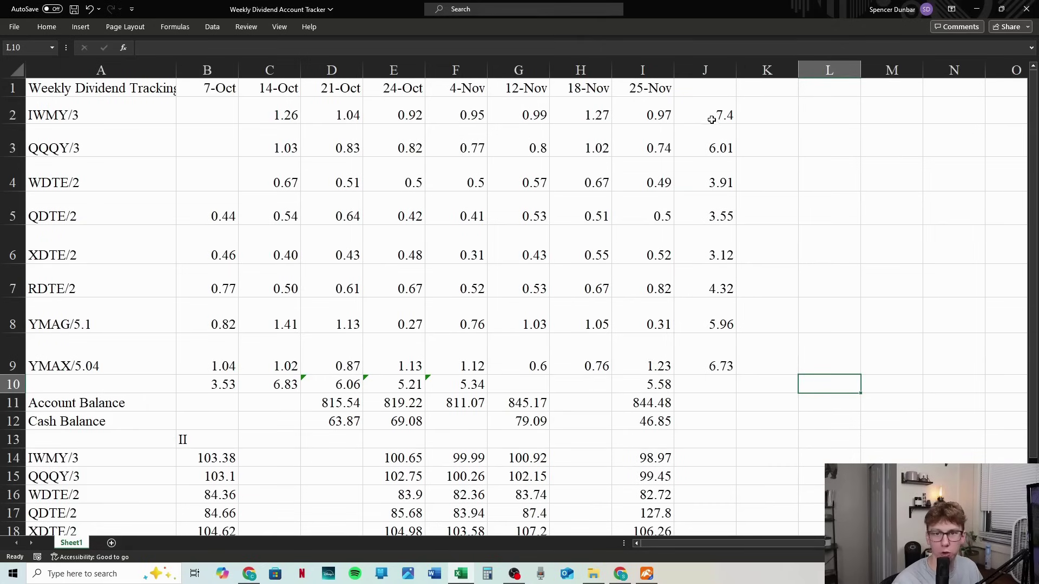
Enter a grand total in J10 that adds the fund totals in J2 through J9 one by one.
{"action": "left_click_drag", "start_coordinate": [711, 120], "coordinate": [718, 366]}
{"action": "left_click", "coordinate": [722, 386]}
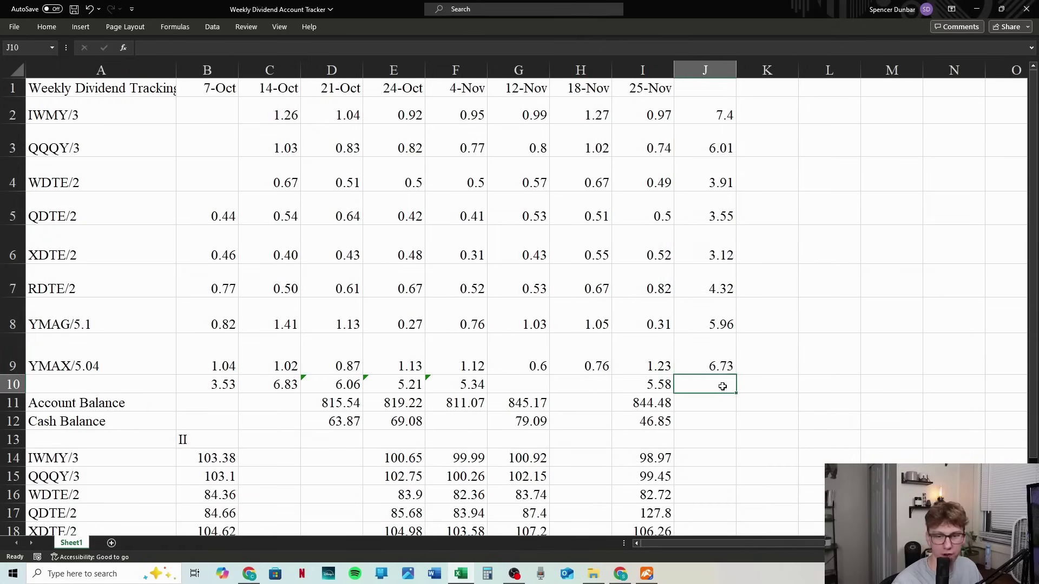
{"action": "type", "text": "="}
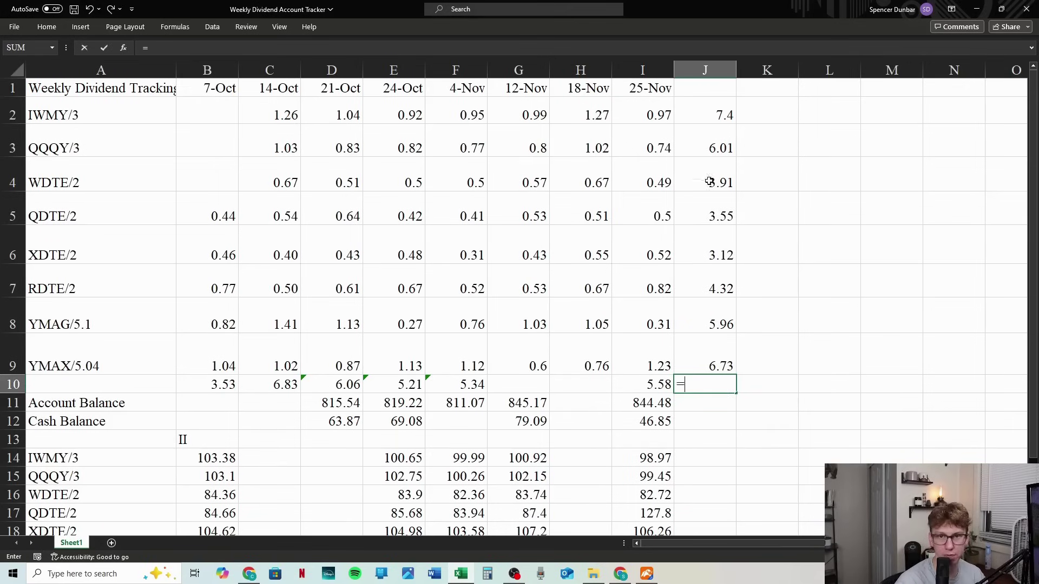
{"action": "left_click", "coordinate": [707, 111]}
{"action": "type", "text": "+"}
{"action": "left_click", "coordinate": [710, 141]}
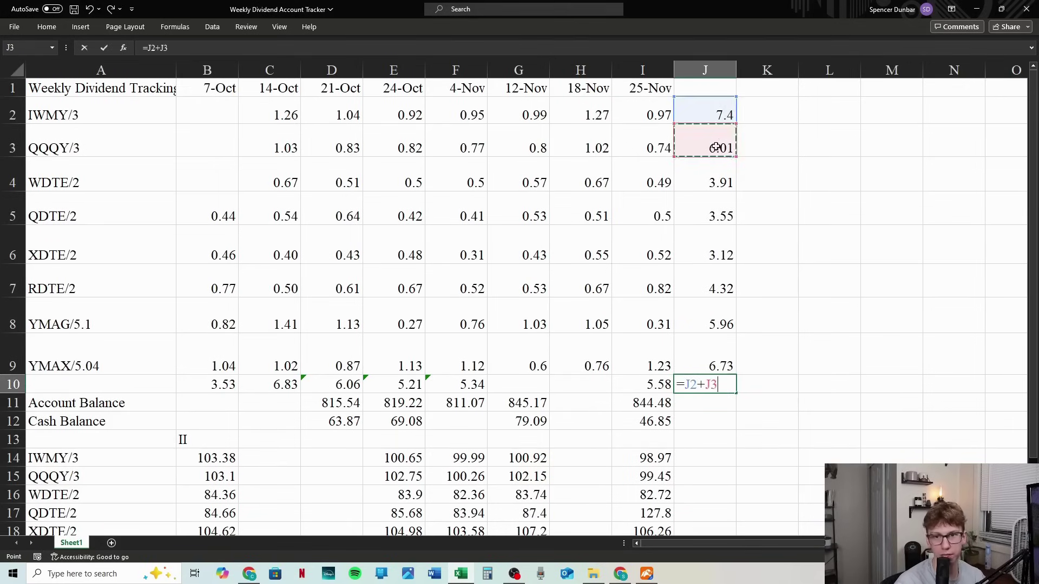
{"action": "type", "text": "+"}
{"action": "left_click", "coordinate": [713, 182]}
{"action": "type", "text": "+"}
{"action": "left_click", "coordinate": [712, 217]}
{"action": "left_click", "coordinate": [710, 256]}
{"action": "type", "text": "+"}
{"action": "left_click", "coordinate": [713, 289]}
{"action": "type", "text": "+"}
{"action": "left_click", "coordinate": [716, 325]}
{"action": "type", "text": "+"}
{"action": "left_click", "coordinate": [716, 360]}
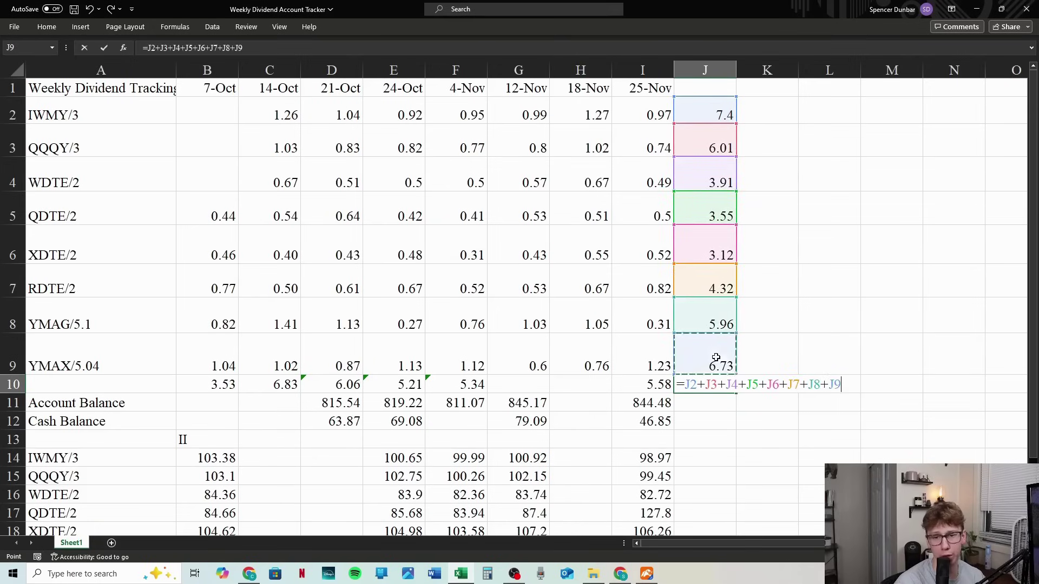
{"action": "key", "text": "Return"}
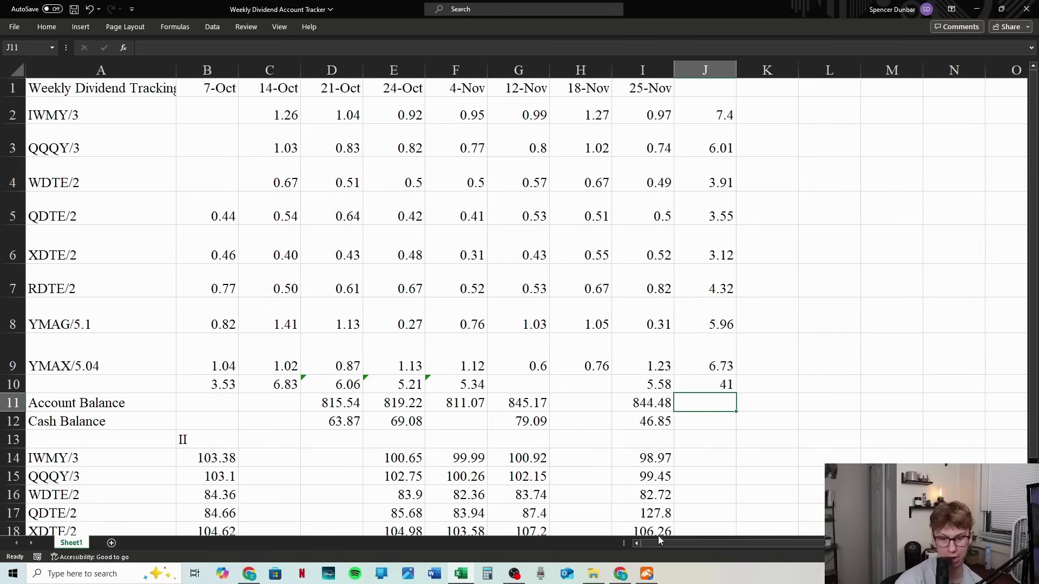
Switch to moomoo, check the margin account's positions and market values, and return to the spreadsheet.
{"action": "left_click", "coordinate": [647, 574]}
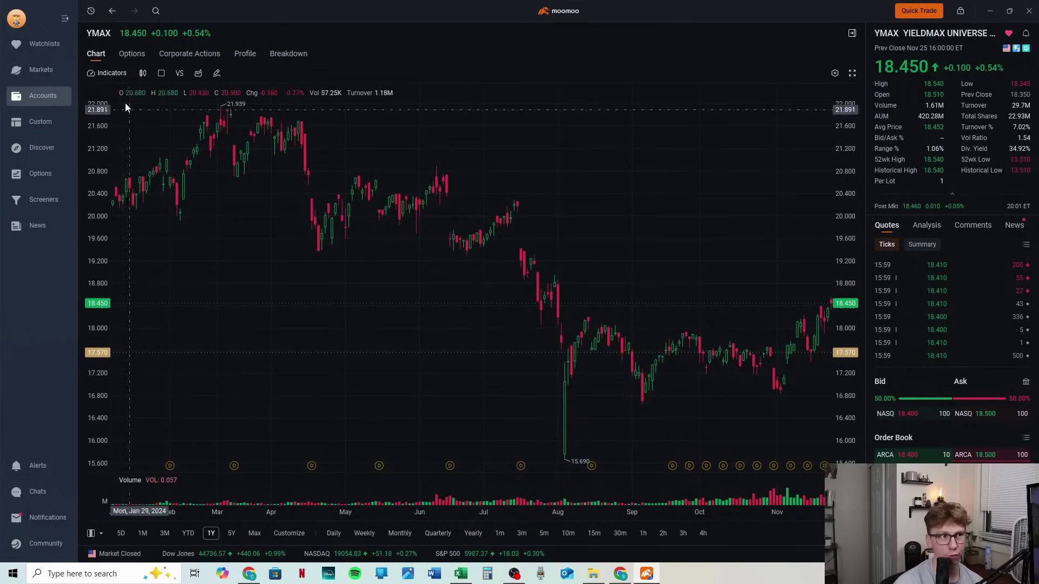
{"action": "left_click", "coordinate": [112, 12]}
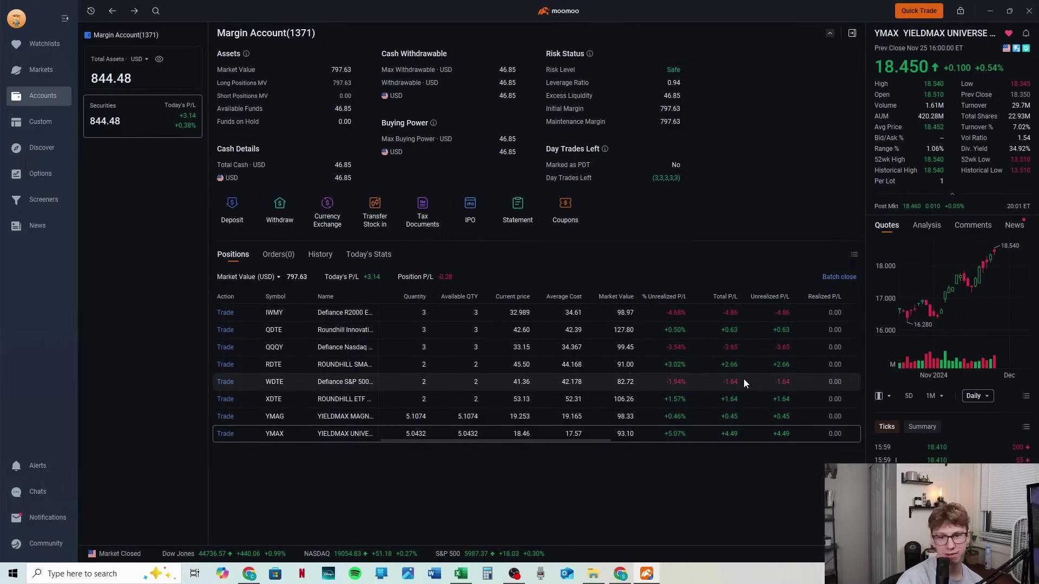
{"action": "left_click", "coordinate": [986, 11]}
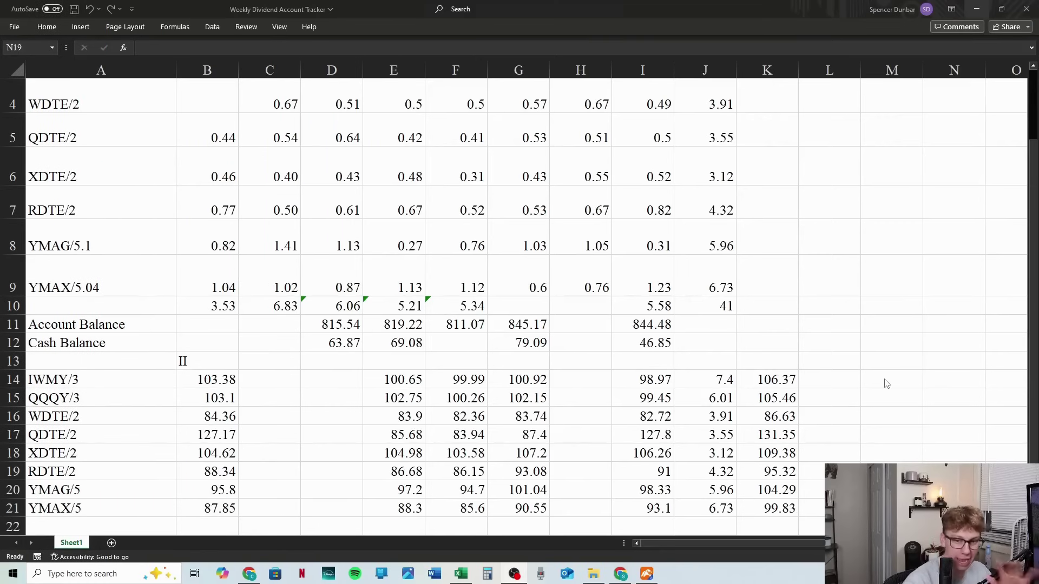
Calculate the IWMY/3 gain in M14 with the formula =K14-B14.
{"action": "left_click", "coordinate": [882, 383]}
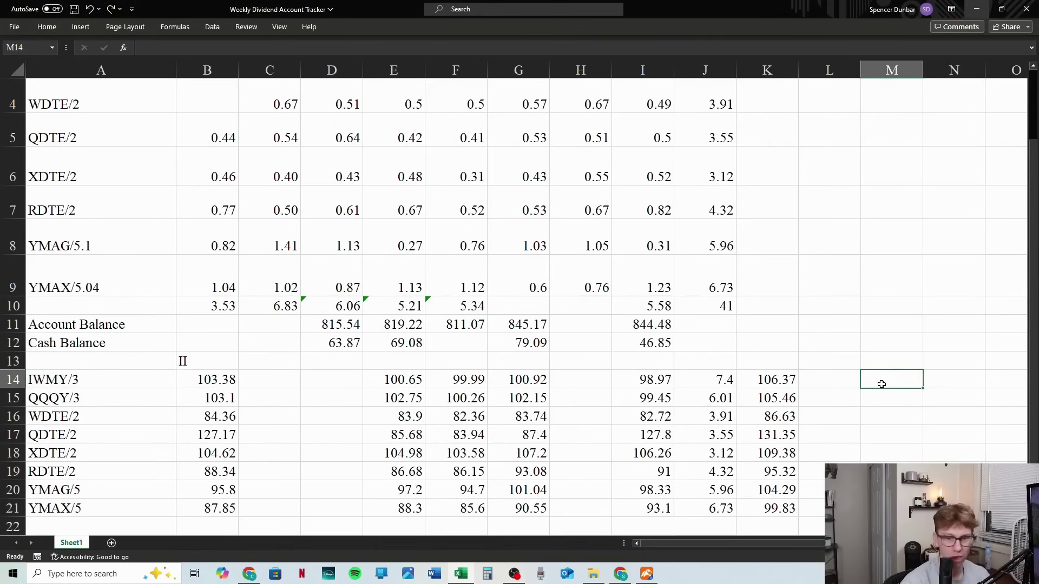
{"action": "type", "text": "="}
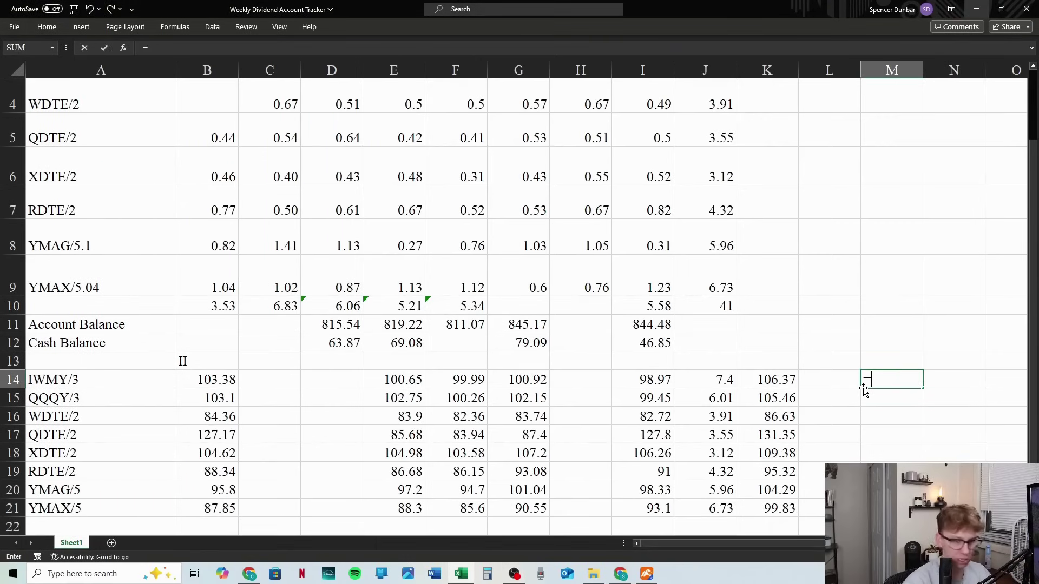
{"action": "left_click", "coordinate": [770, 382]}
{"action": "type", "text": "-"}
{"action": "left_click", "coordinate": [215, 381]}
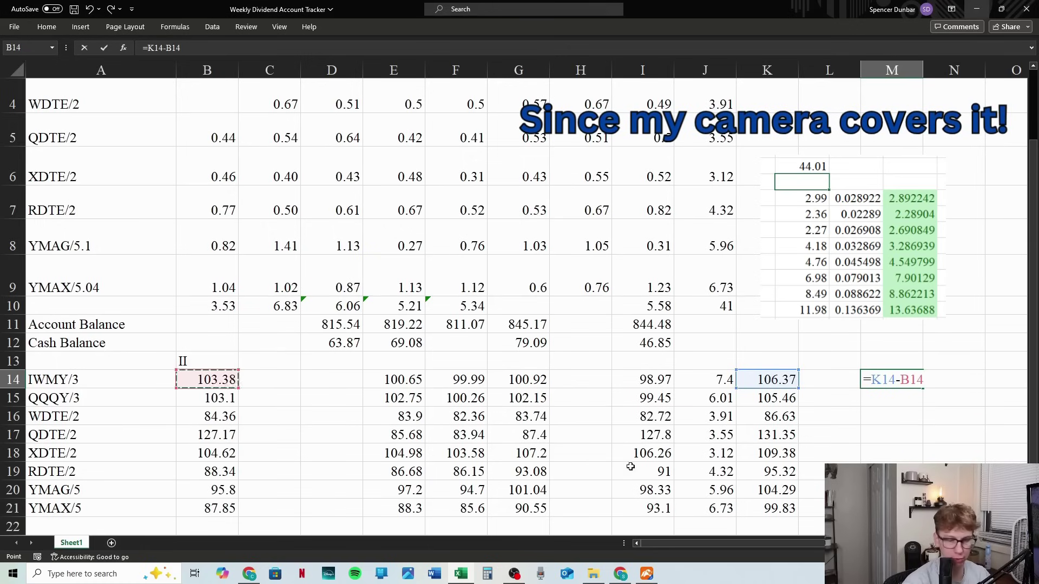
{"action": "key", "text": "Return"}
{"action": "left_click", "coordinate": [963, 414]}
Fill the M14 gain formula down through M21 for the other funds.
{"action": "left_click", "coordinate": [914, 382]}
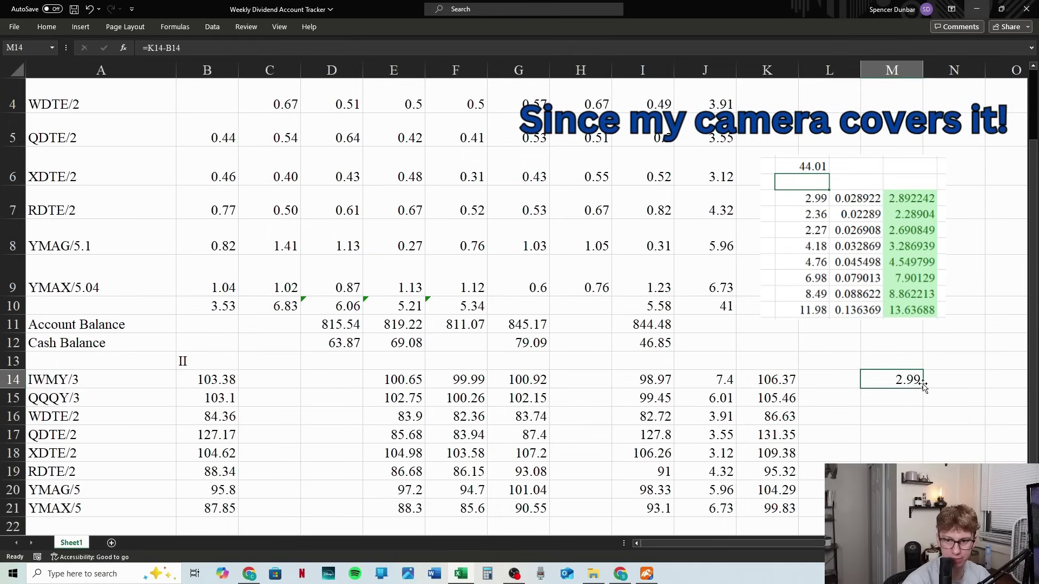
{"action": "left_click_drag", "start_coordinate": [922, 388], "coordinate": [919, 509]}
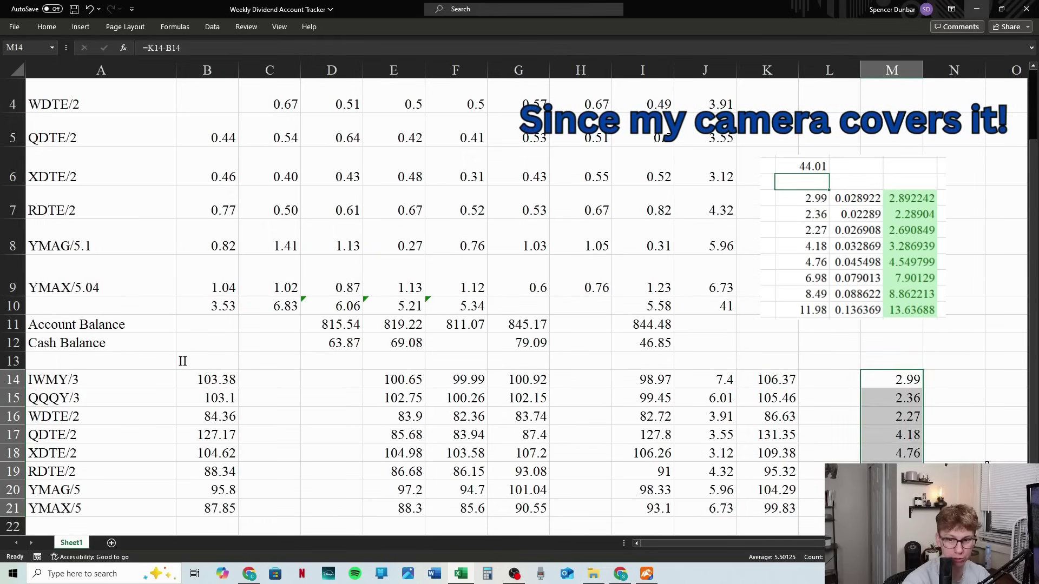
{"action": "left_click", "coordinate": [988, 465]}
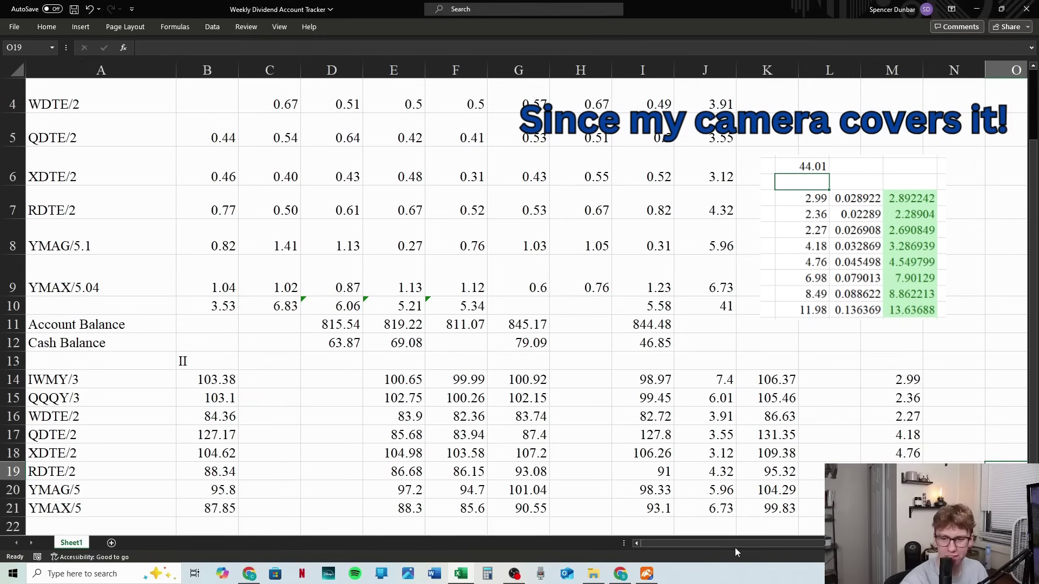
{"action": "scroll", "coordinate": [730, 547], "scroll_direction": "right", "scroll_amount": 1}
{"action": "scroll", "coordinate": [730, 547], "scroll_direction": "left", "scroll_amount": 1}
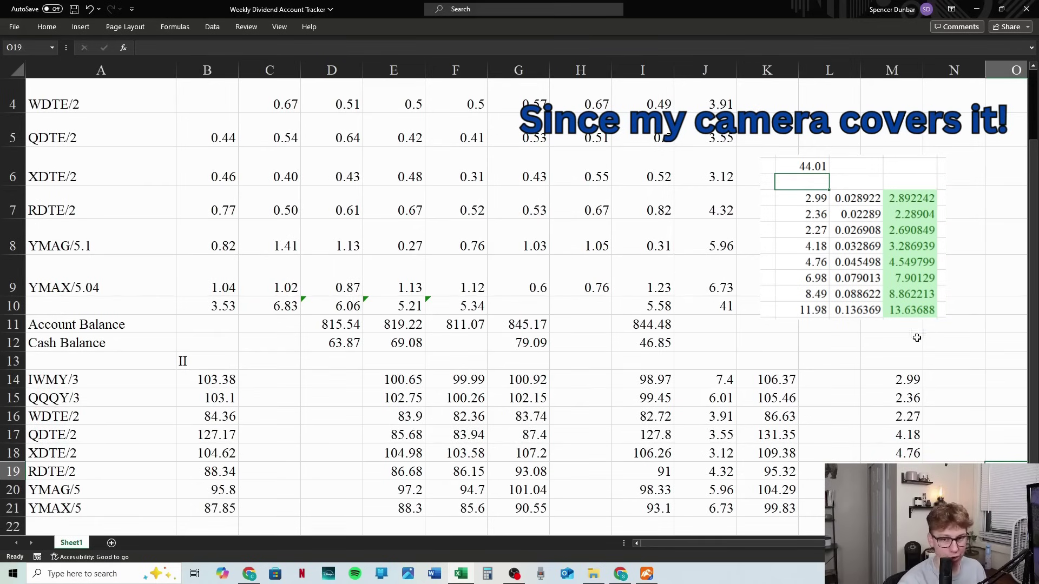
Calculate the IWMY/3 gain as a fraction of its starting value in N14 with the formula =M14/B14.
{"action": "scroll", "coordinate": [523, 304], "scroll_direction": "right", "scroll_amount": 1}
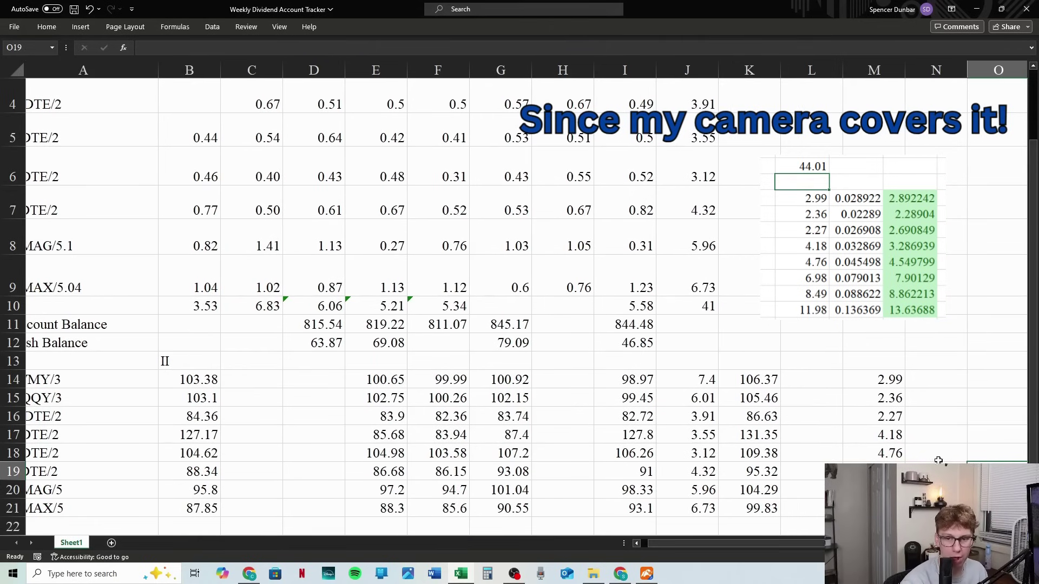
{"action": "left_click_drag", "start_coordinate": [807, 544], "coordinate": [798, 545]}
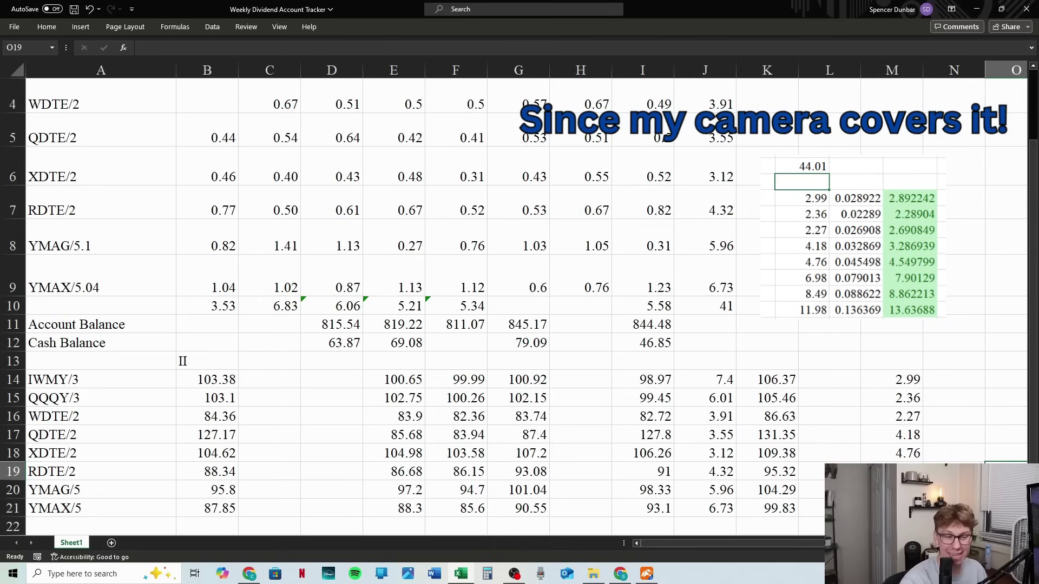
{"action": "left_click", "coordinate": [952, 378]}
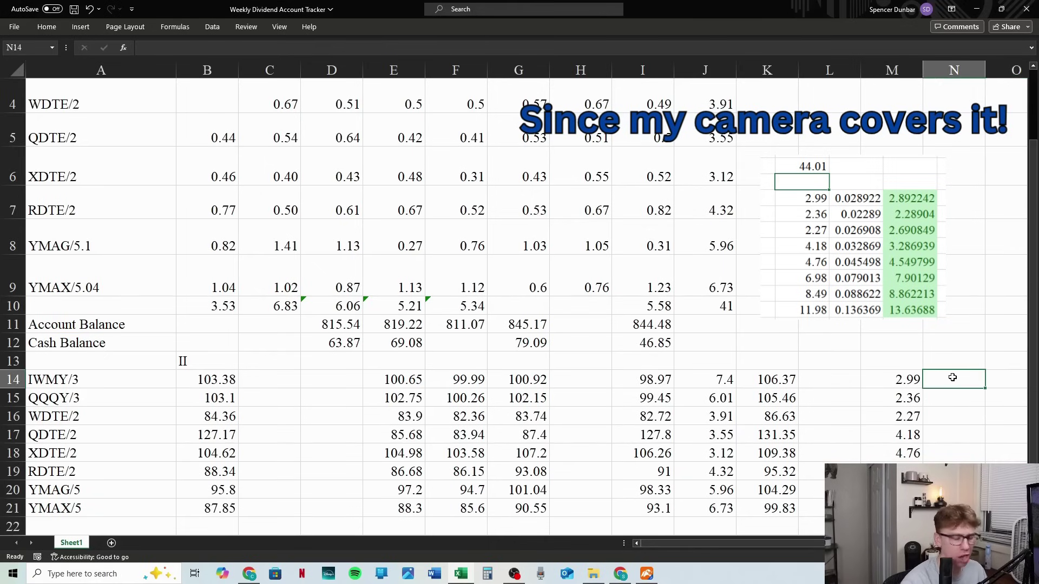
{"action": "type", "text": "="}
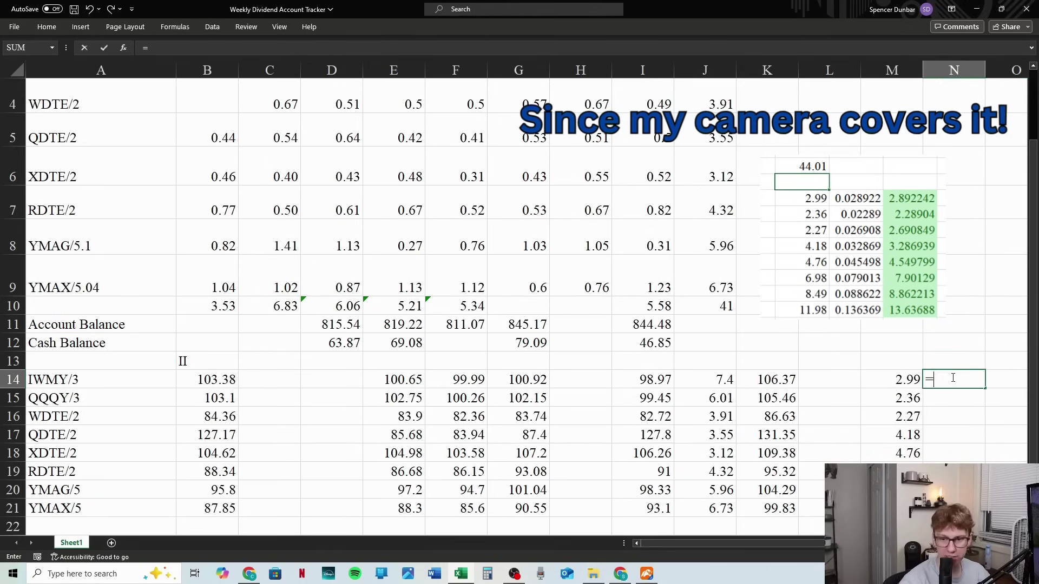
{"action": "left_click", "coordinate": [907, 380]}
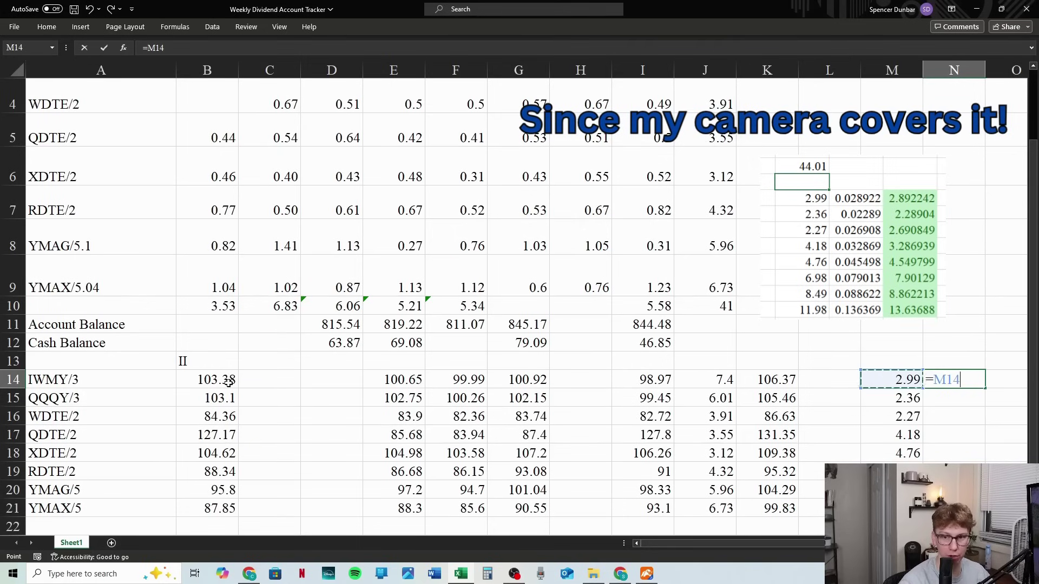
{"action": "type", "text": "/"}
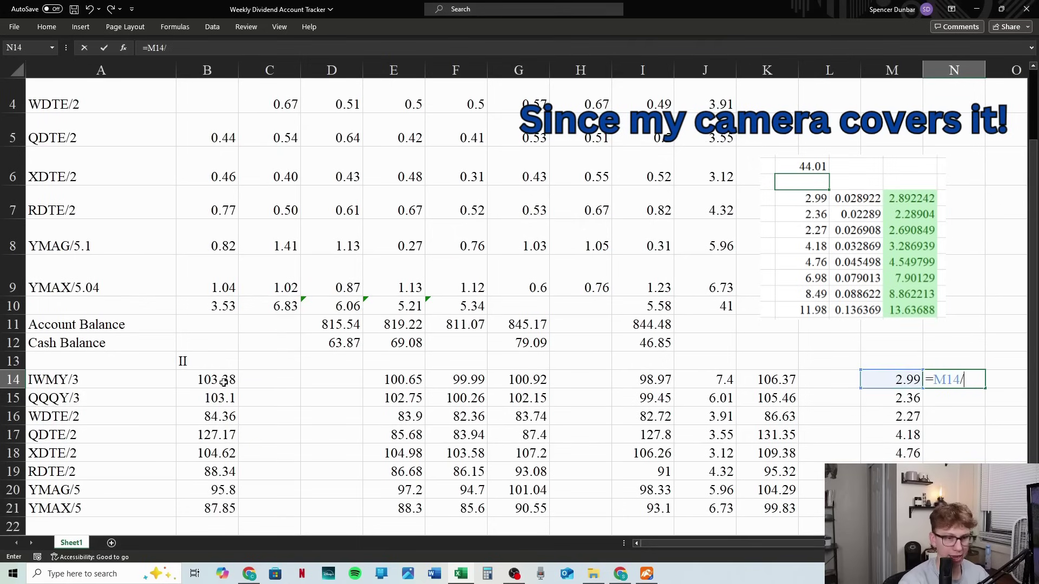
{"action": "left_click", "coordinate": [223, 382]}
{"action": "key", "text": "Return"}
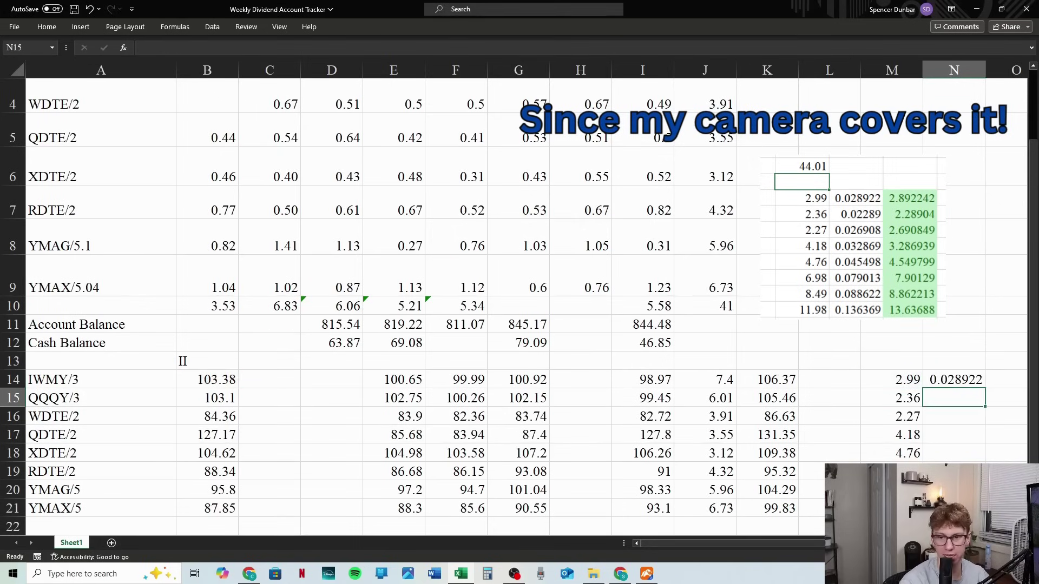
Fill the N14 gain ratio formula down through N21 for the other funds.
{"action": "scroll", "coordinate": [664, 543], "scroll_direction": "right", "scroll_amount": 1}
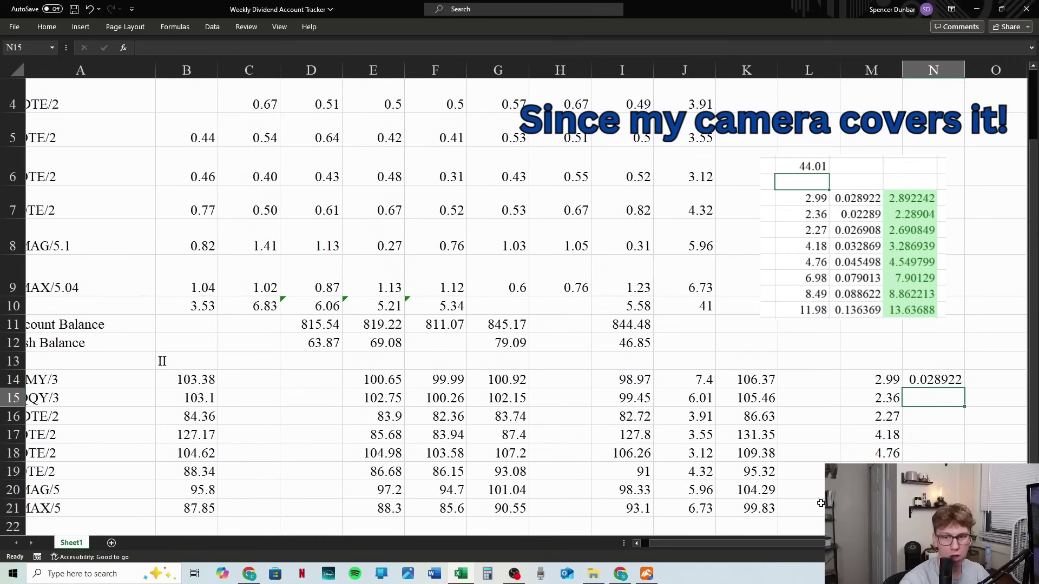
{"action": "left_click", "coordinate": [935, 379]}
{"action": "left_click_drag", "start_coordinate": [965, 391], "coordinate": [965, 461]}
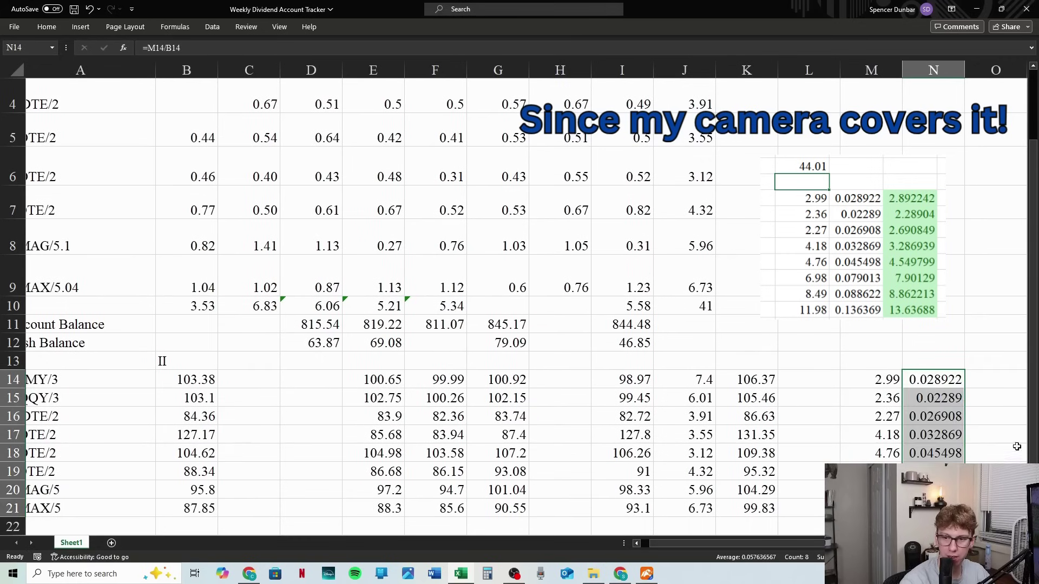
Convert the IWMY/3 gain ratio to a percentage in O14 with the formula =N14*100.
{"action": "left_click", "coordinate": [999, 381]}
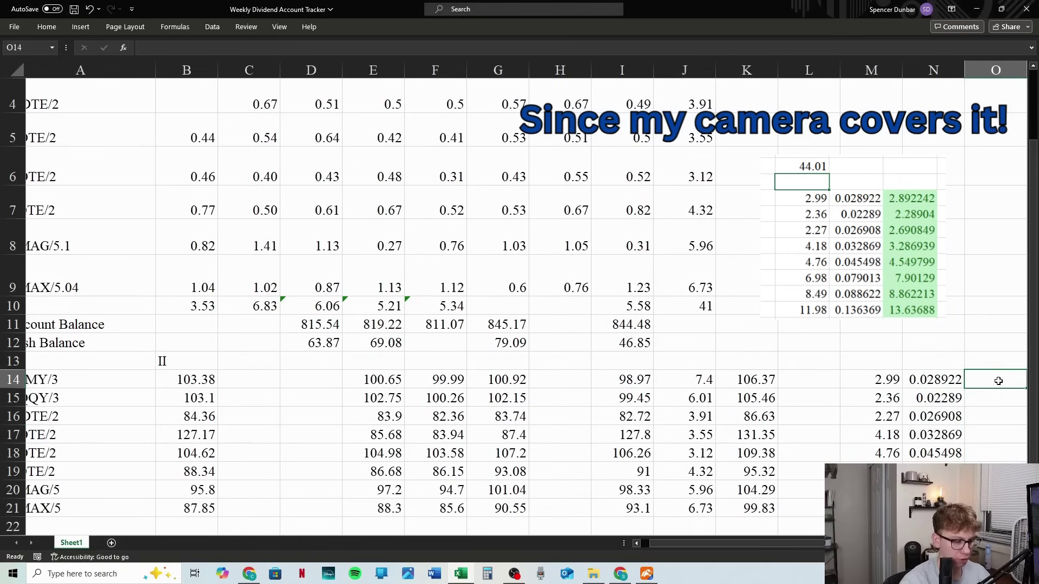
{"action": "type", "text": "="}
{"action": "left_click", "coordinate": [935, 380]}
{"action": "type", "text": "*"}
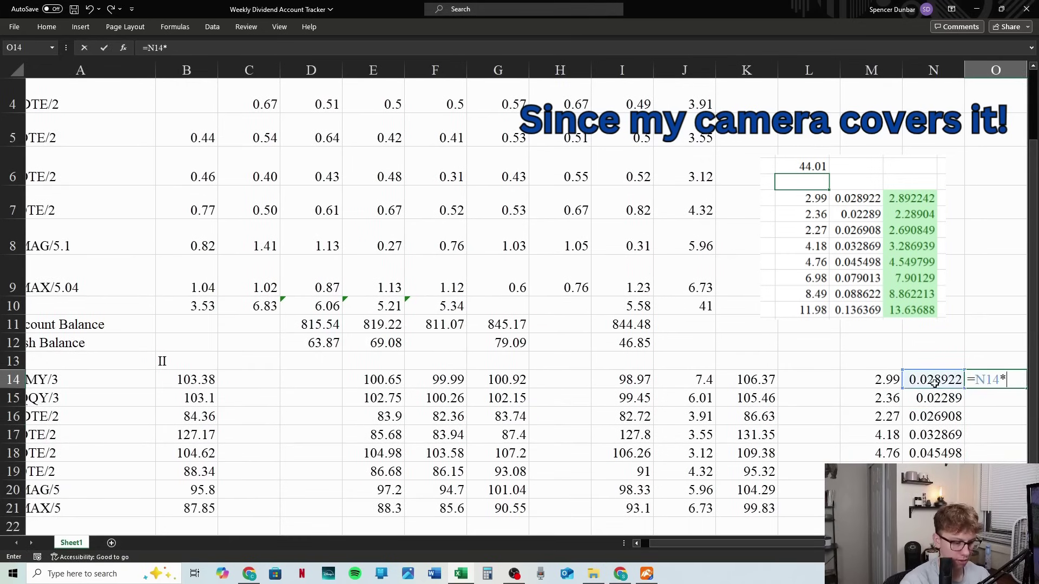
{"action": "type", "text": "100"}
{"action": "key", "text": "Return"}
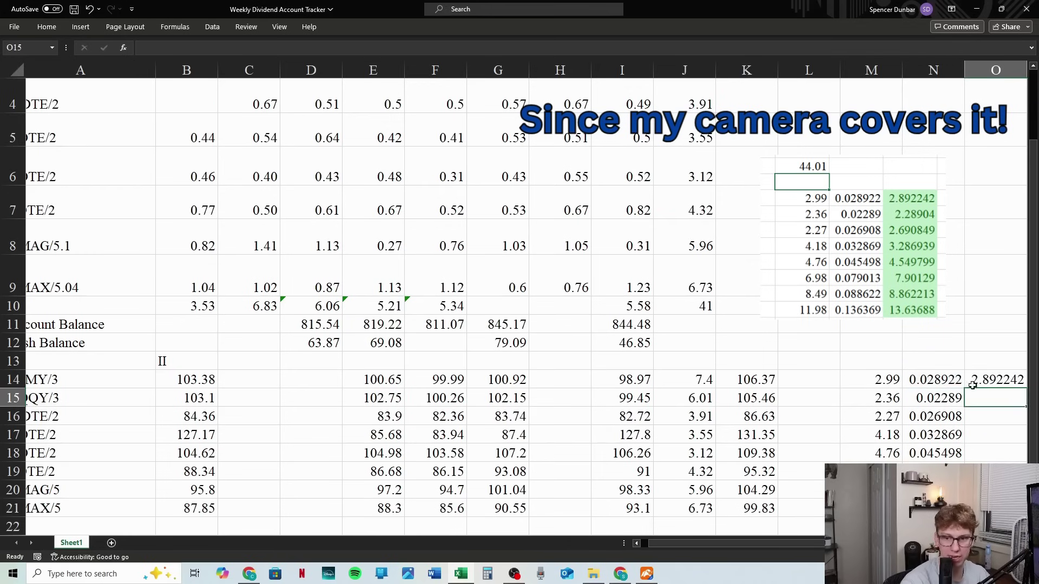
Fill the O14 percentage formula down through O21 and apply the Good cell style to the filled range.
{"action": "scroll", "coordinate": [918, 410], "scroll_direction": "right", "scroll_amount": 1}
{"action": "left_click", "coordinate": [933, 343]}
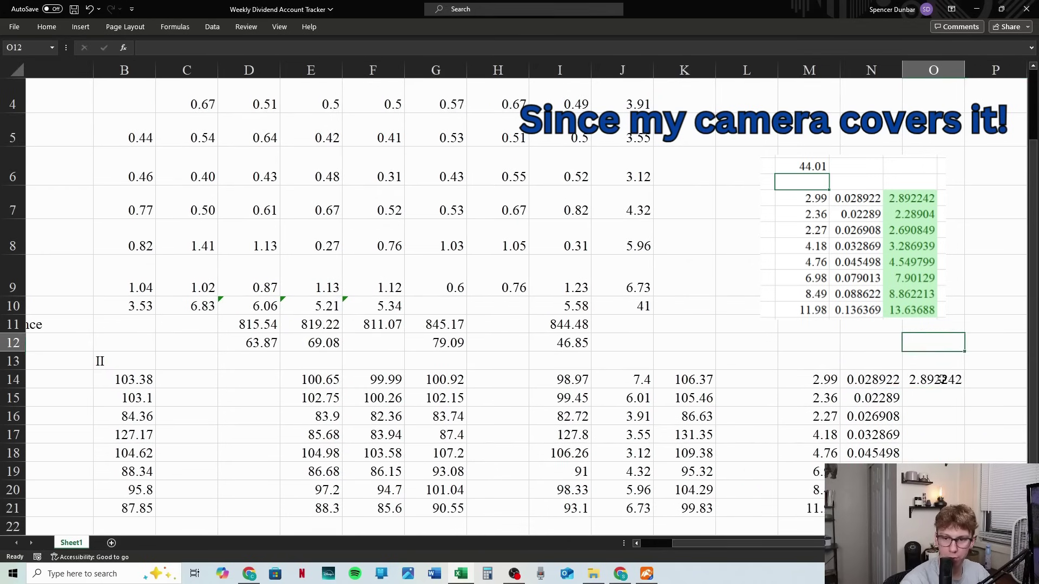
{"action": "left_click", "coordinate": [941, 381]}
{"action": "left_click_drag", "start_coordinate": [963, 388], "coordinate": [965, 509]}
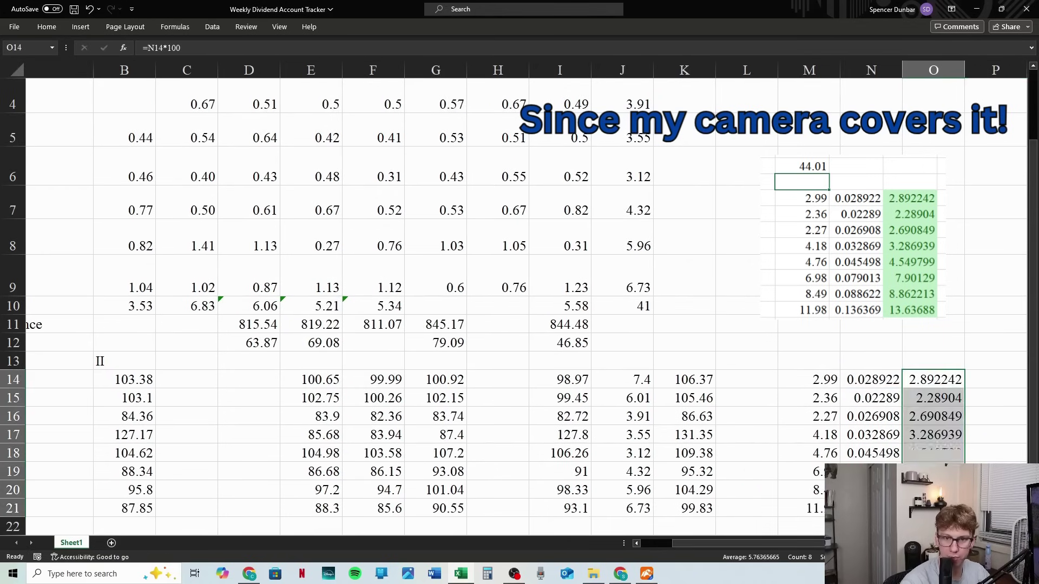
{"action": "left_click", "coordinate": [47, 27]}
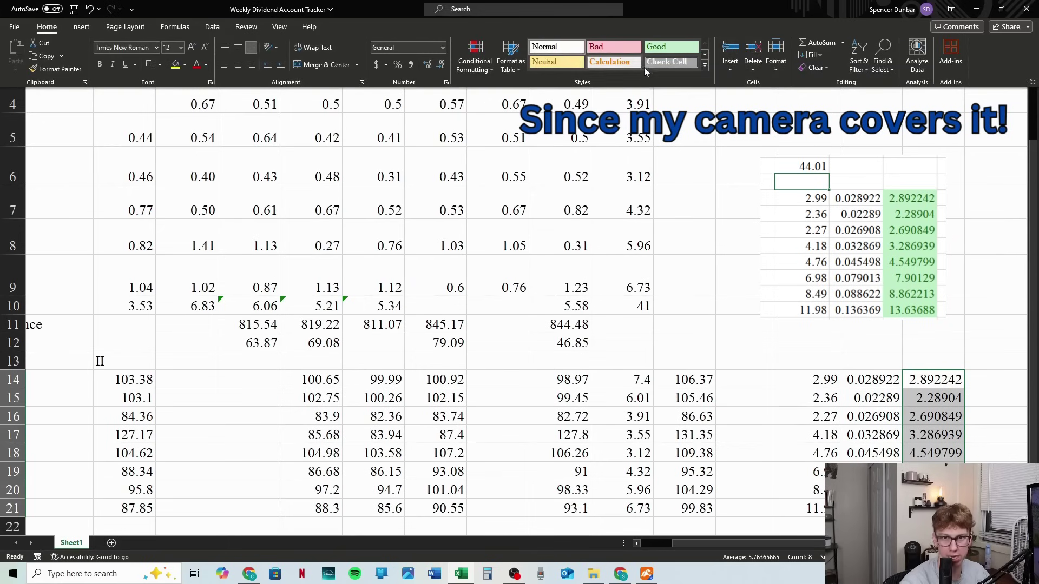
{"action": "left_click", "coordinate": [871, 281]}
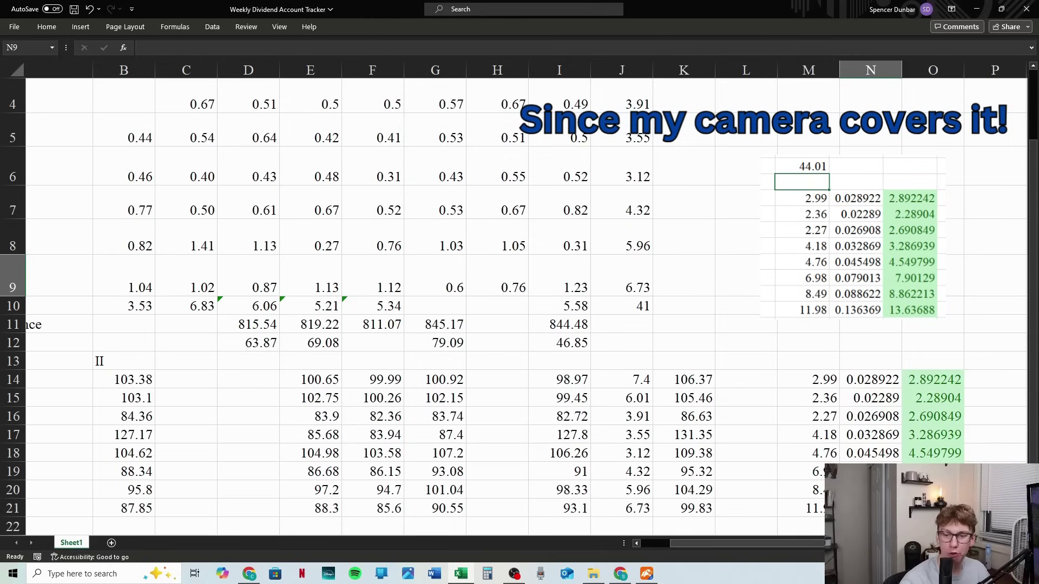
{"action": "scroll", "coordinate": [25, 324], "scroll_direction": "right", "scroll_amount": 1}
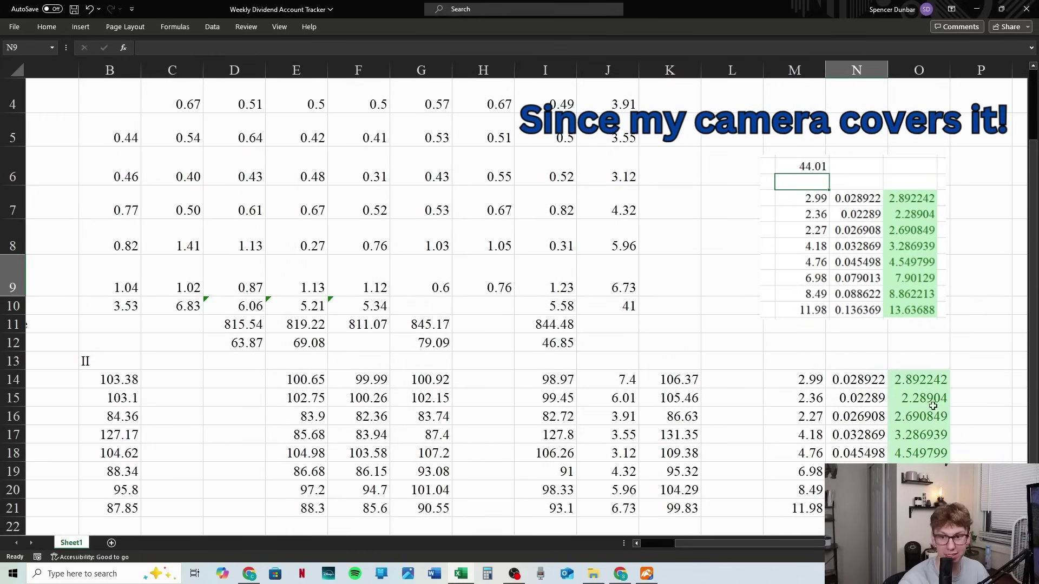
{"action": "left_click", "coordinate": [919, 526]}
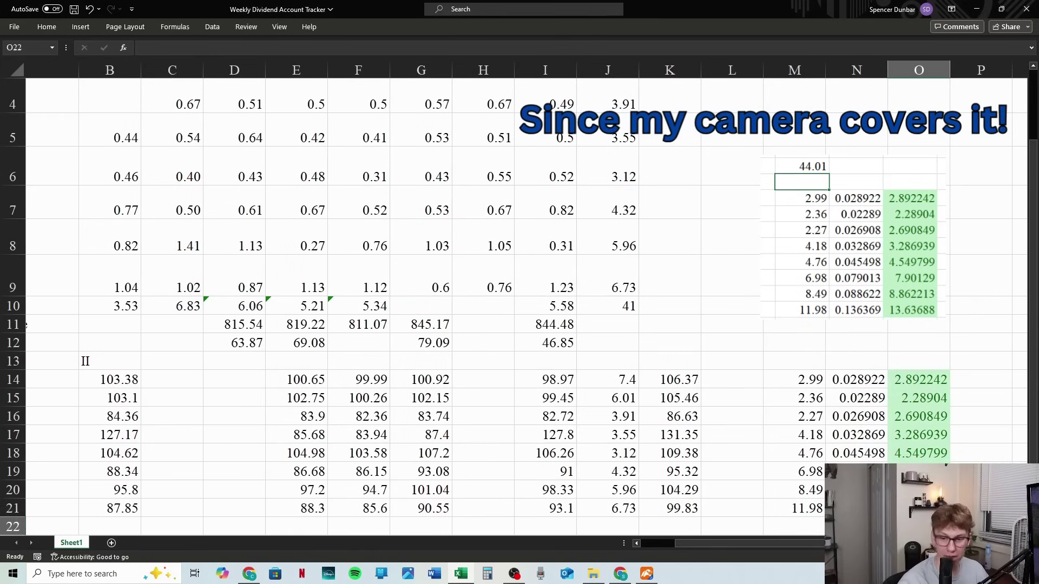
{"action": "left_click", "coordinate": [980, 490]}
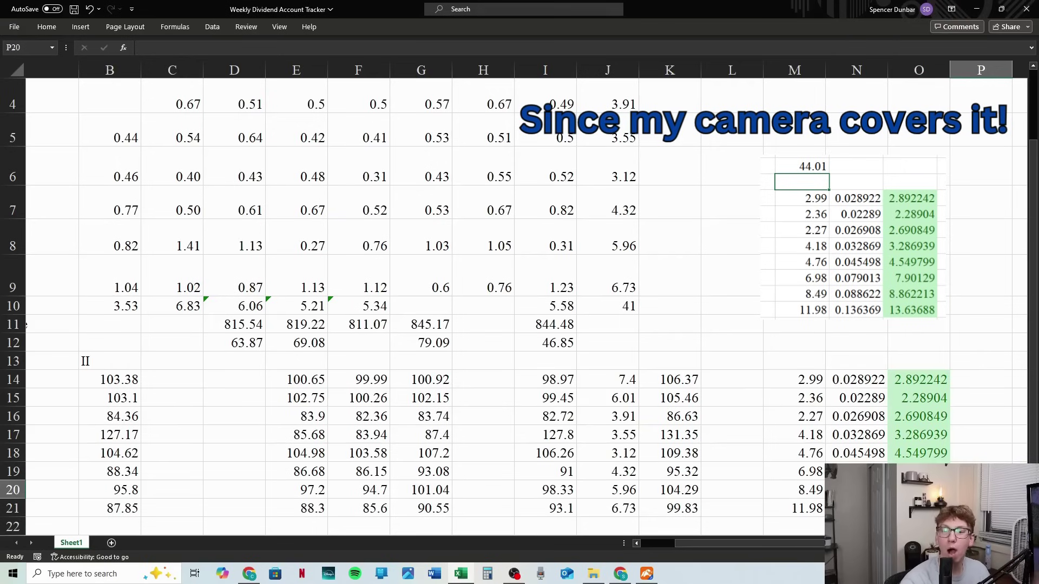
{"action": "left_click", "coordinate": [789, 379]}
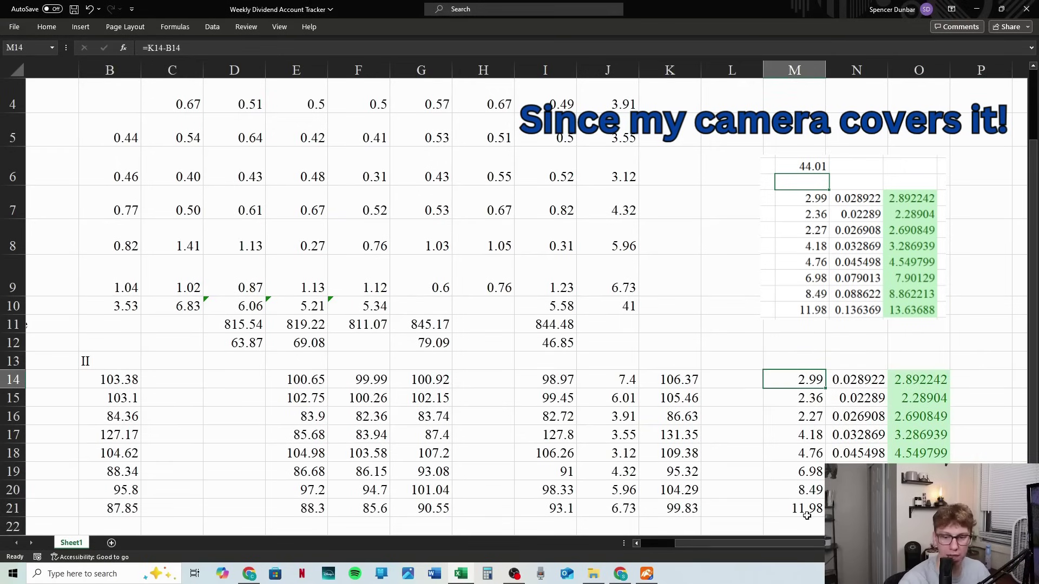
{"action": "left_click", "coordinate": [789, 350]}
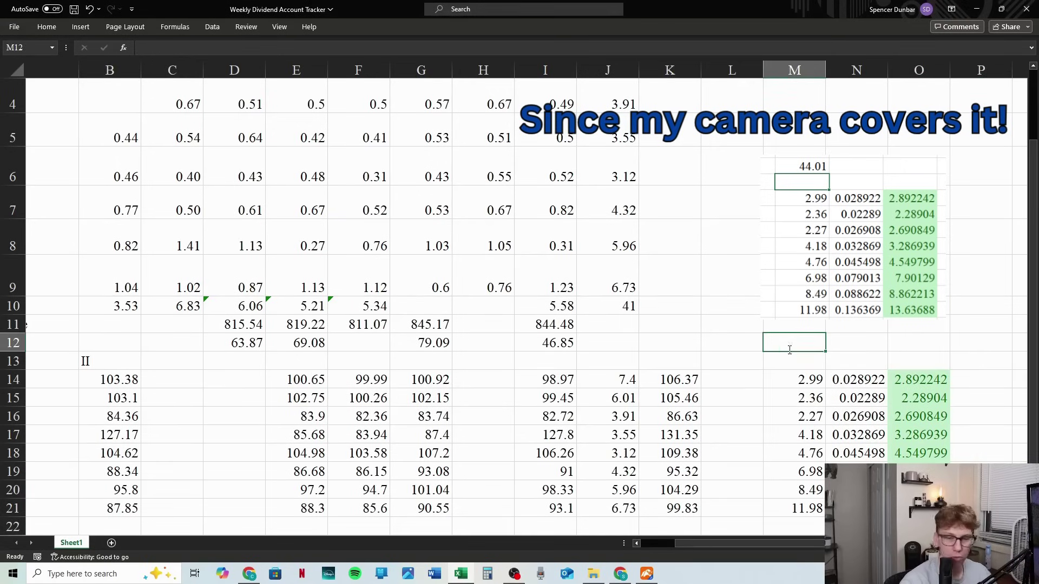
{"action": "type", "text": "="}
{"action": "left_click", "coordinate": [793, 377]}
{"action": "key", "text": "Return"}
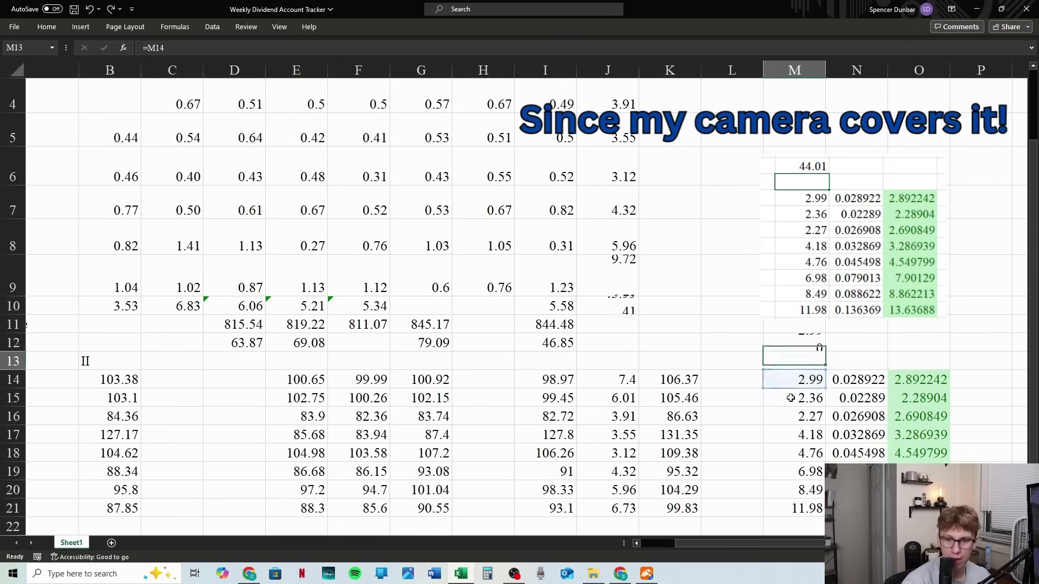
{"action": "left_click", "coordinate": [799, 415]}
{"action": "key", "text": "ctrl+z"}
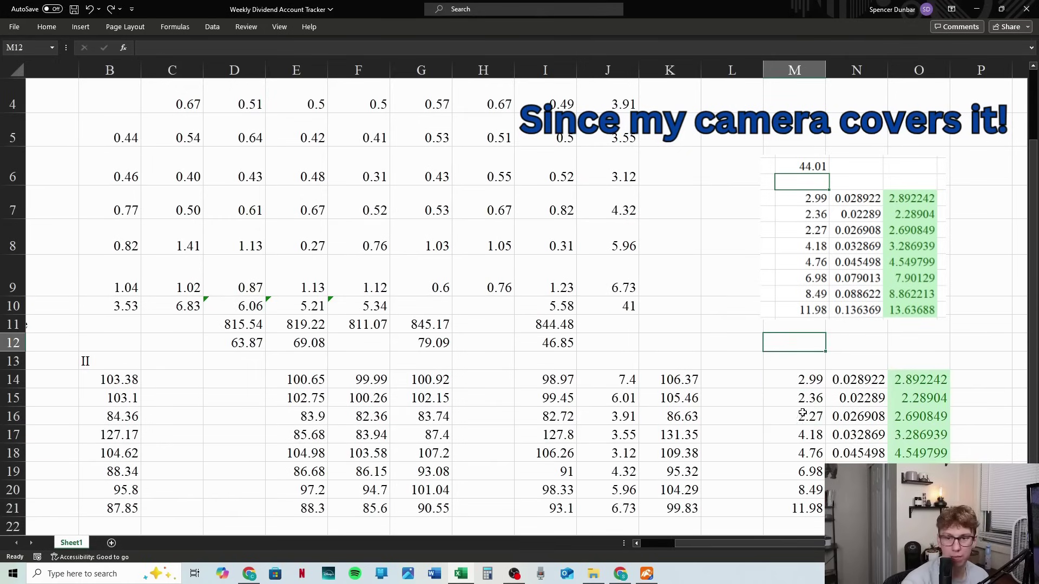
Enter a total gain in M12 that adds the fund gains in M14 through M21 one by one.
{"action": "type", "text": "="}
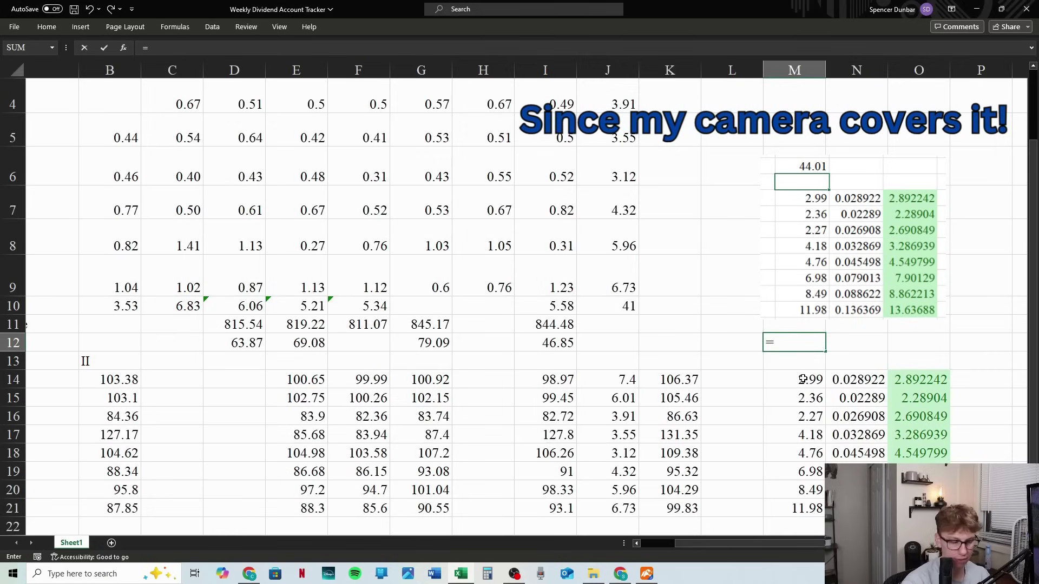
{"action": "left_click", "coordinate": [802, 379]}
{"action": "type", "text": "+"}
{"action": "left_click", "coordinate": [809, 398]}
{"action": "type", "text": "+"}
{"action": "left_click", "coordinate": [809, 416]}
{"action": "type", "text": "+"}
{"action": "left_click", "coordinate": [806, 435]}
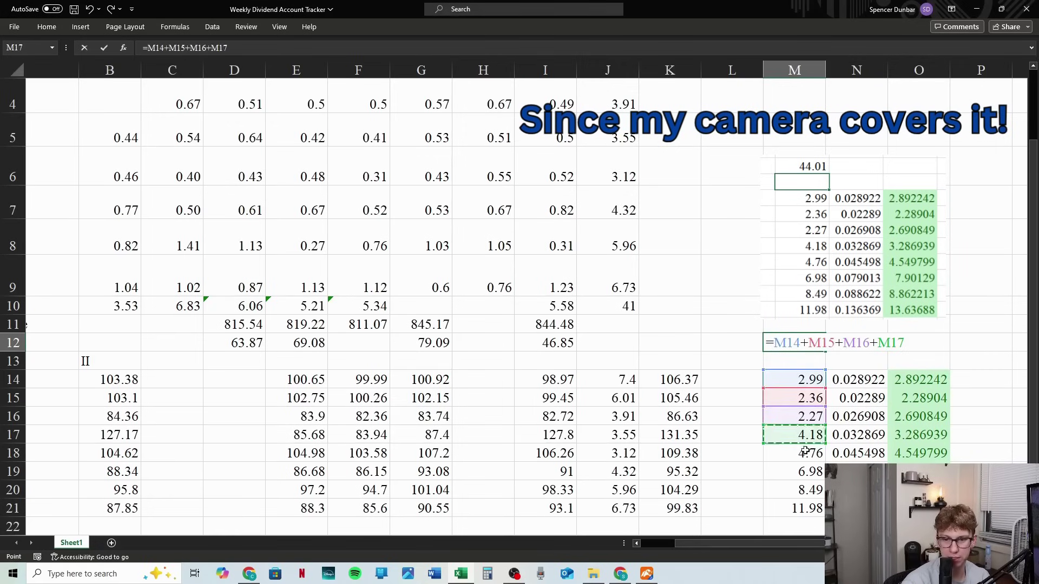
{"action": "type", "text": "+"}
{"action": "left_click", "coordinate": [806, 453]}
{"action": "type", "text": "+"}
{"action": "left_click", "coordinate": [806, 471]}
{"action": "type", "text": "+"}
{"action": "left_click", "coordinate": [805, 490]}
{"action": "type", "text": "+"}
{"action": "left_click", "coordinate": [806, 508]}
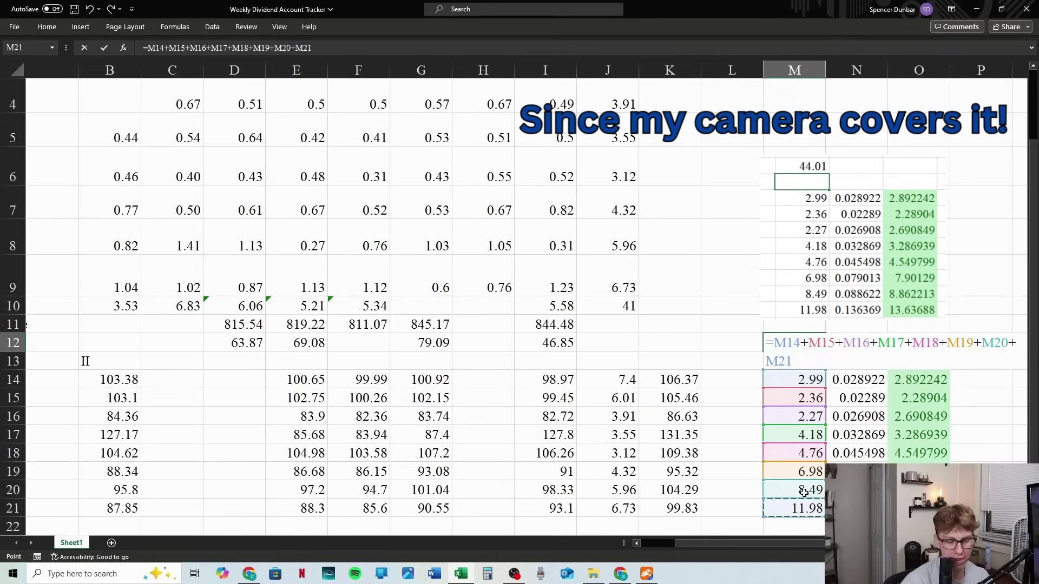
{"action": "key", "text": "Return"}
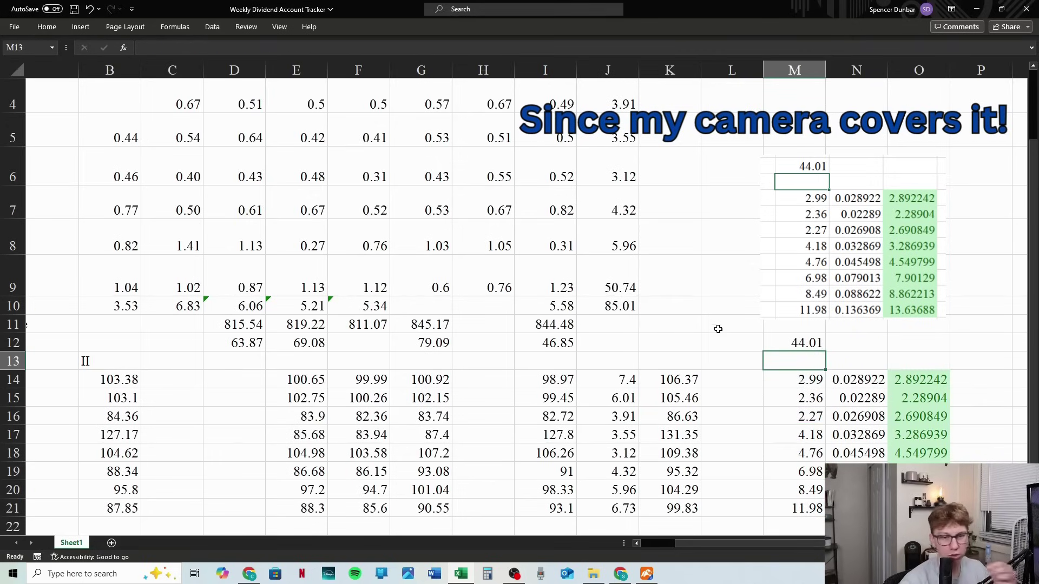
Switch to moomoo to check the margin account's total assets and positions, and return to the spreadsheet.
{"action": "left_click", "coordinate": [647, 573]}
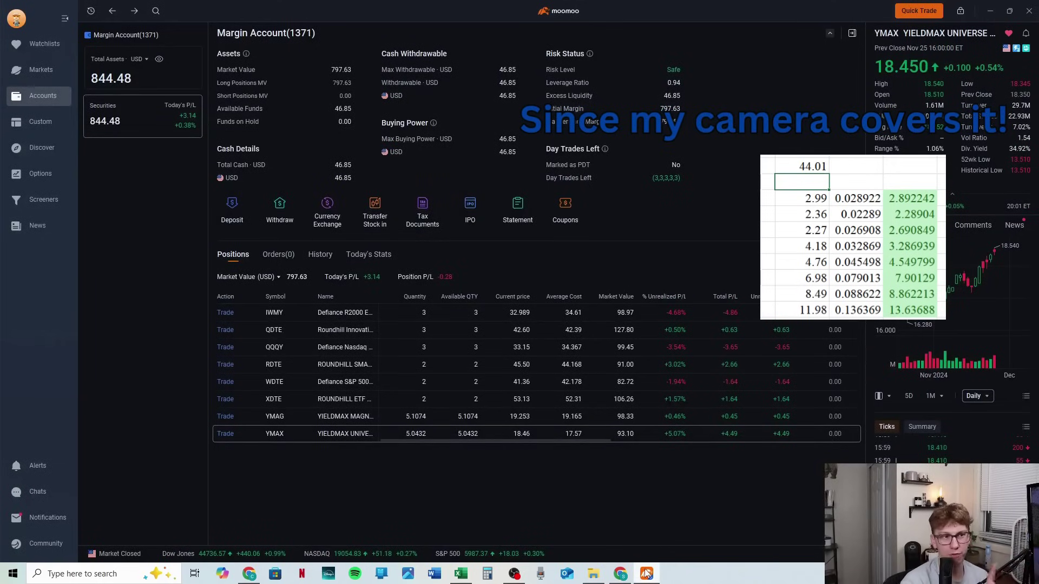
{"action": "left_click", "coordinate": [648, 574]}
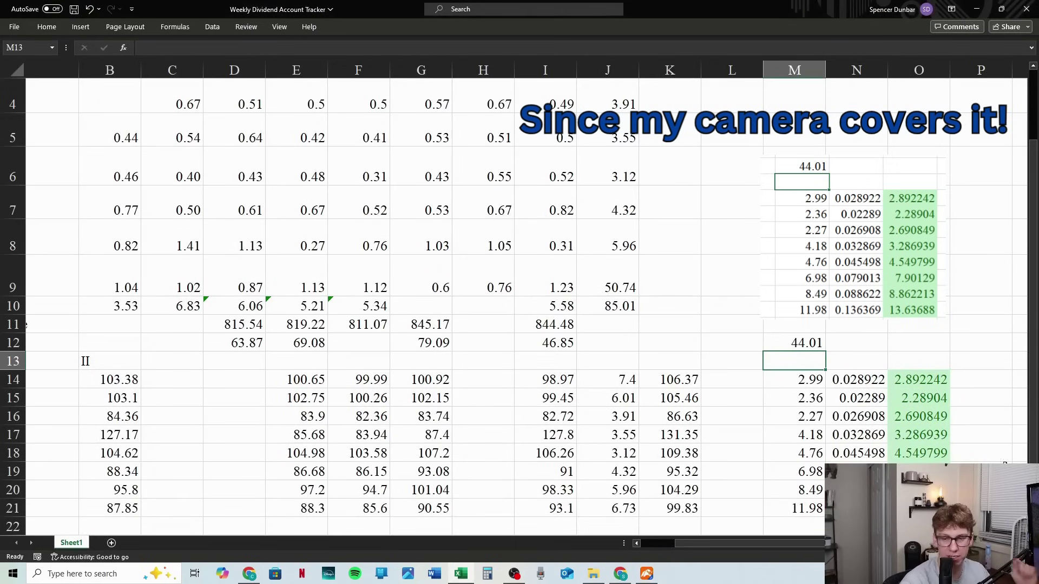